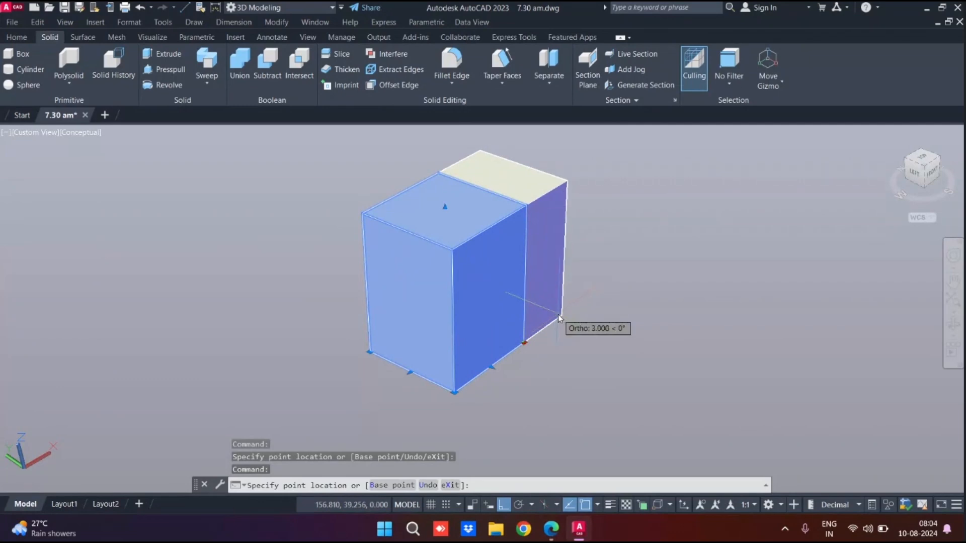
# Stretch the box 3 units along the X axis and try its corner, side and top grips.
pyautogui.click(559, 318)
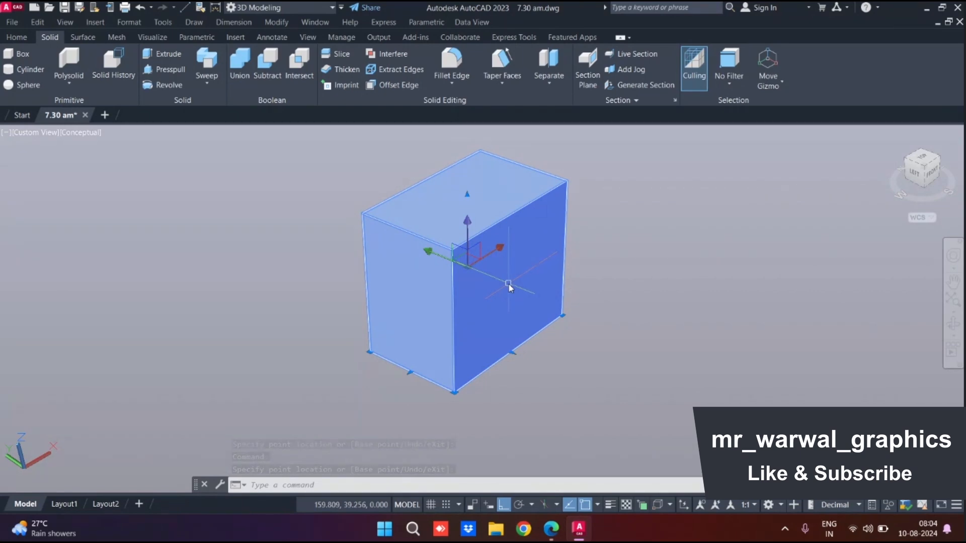
pyautogui.click(561, 312)
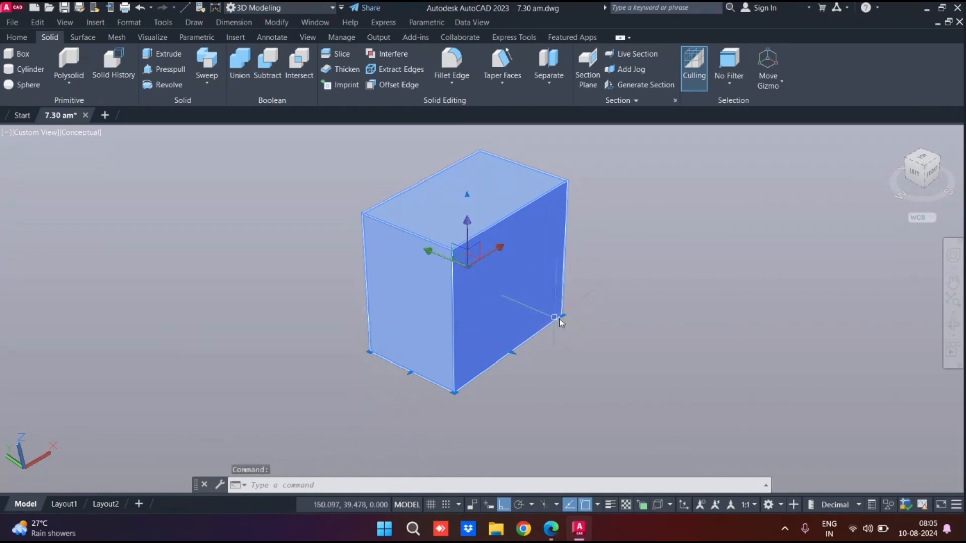
pyautogui.click(563, 315)
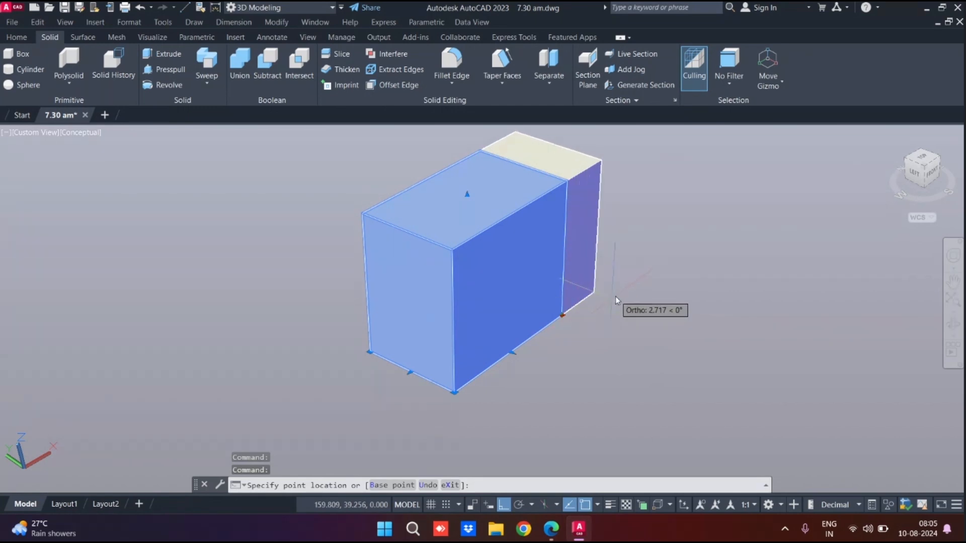
pyautogui.press('Escape')
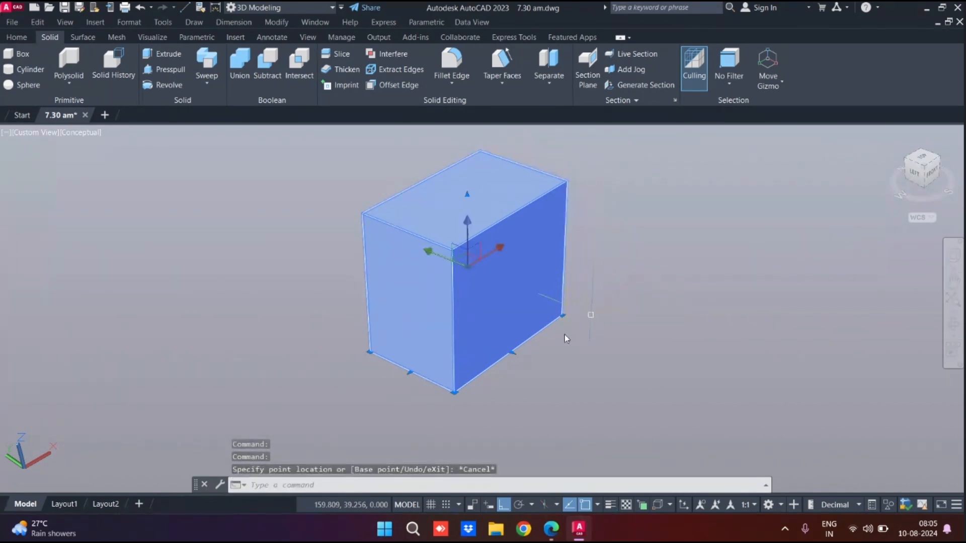
pyautogui.click(511, 352)
pyautogui.press('Escape')
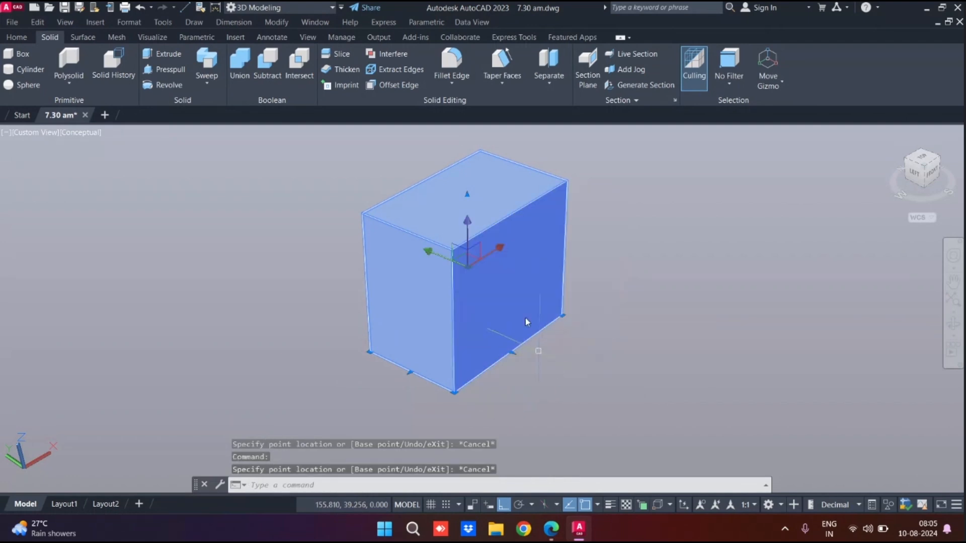
pyautogui.click(468, 198)
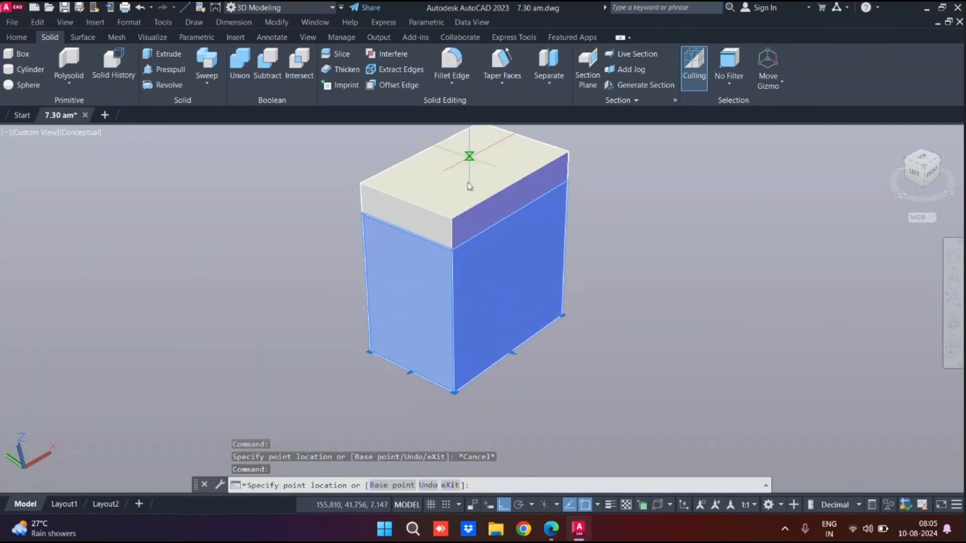
pyautogui.press('Escape')
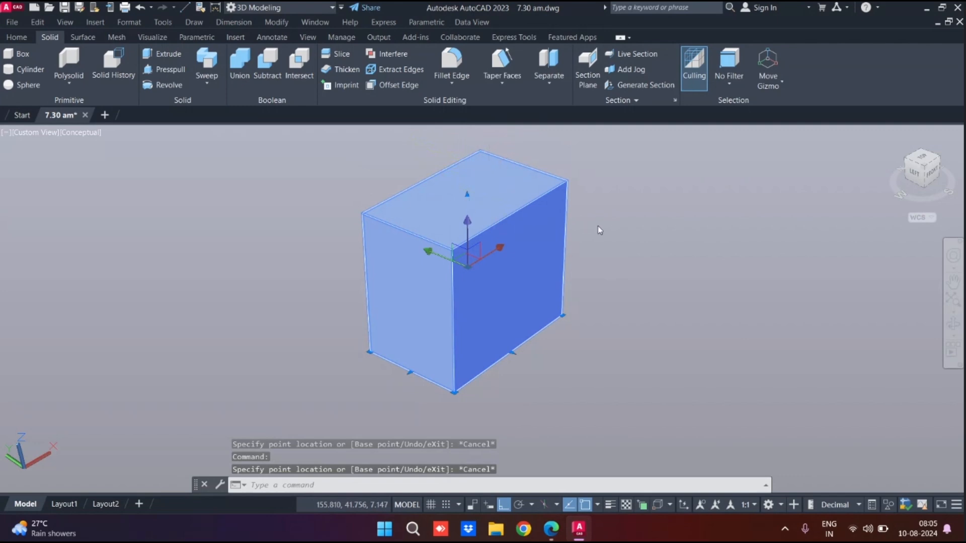
# Deselect the box and undo the last four grip edits.
pyautogui.press('Escape')
pyautogui.hotkey('ctrl', 'z')
pyautogui.hotkey('ctrl', 'z')
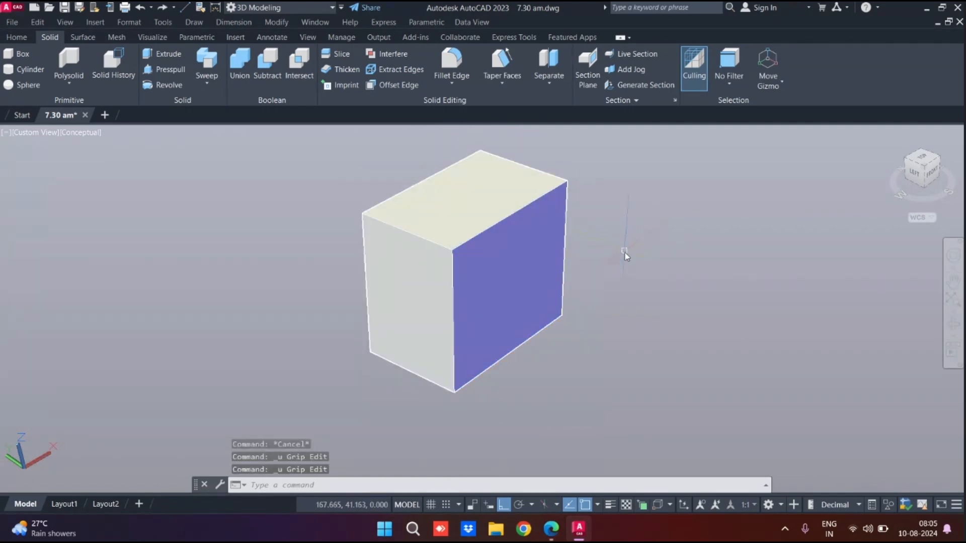
pyautogui.hotkey('ctrl', 'z')
pyautogui.hotkey('ctrl', 'z')
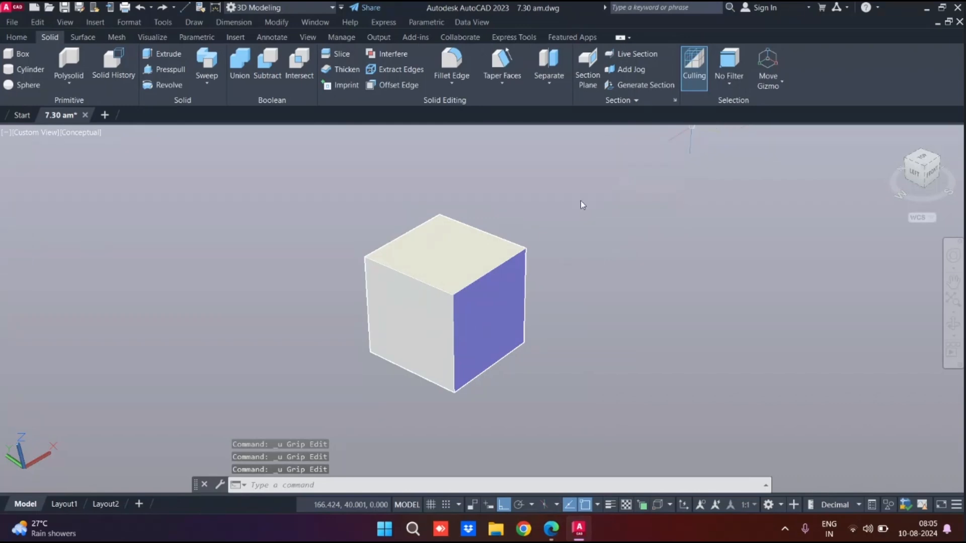
# Select the box to examine which grips it shows with culling on, and clear the selection.
pyautogui.click(509, 254)
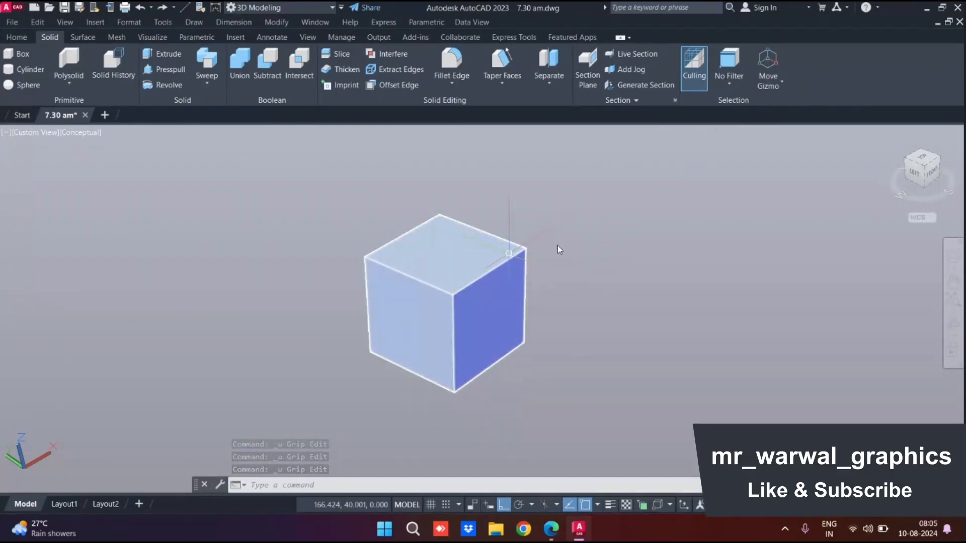
pyautogui.press('Escape')
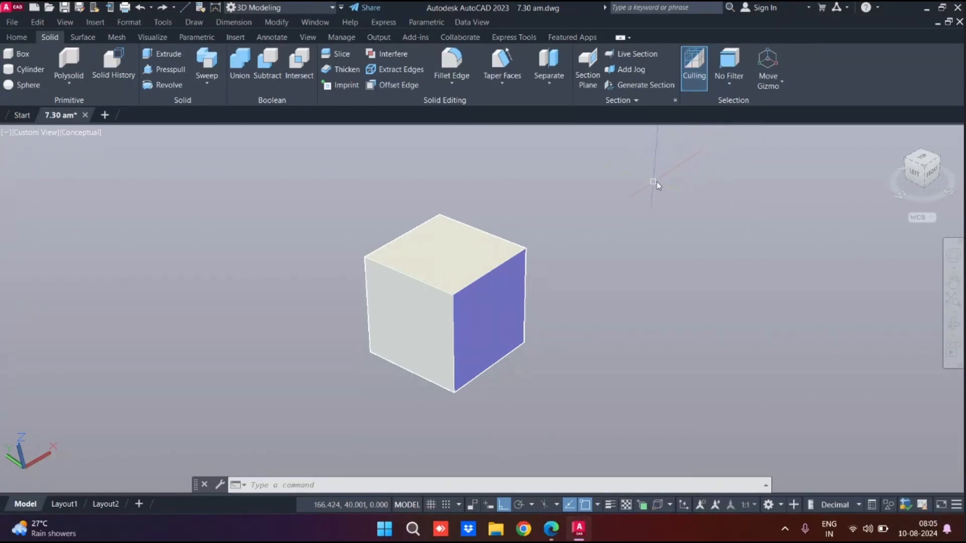
pyautogui.click(463, 248)
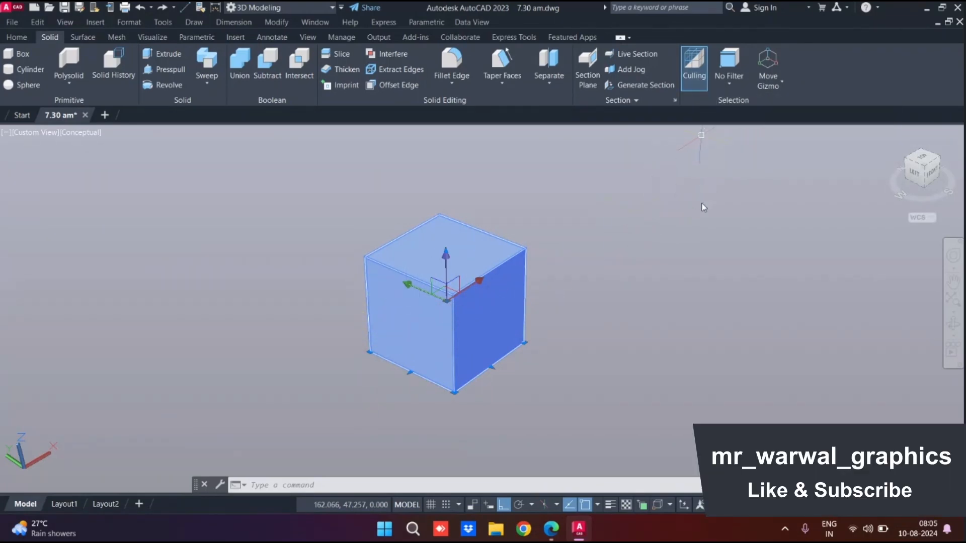
pyautogui.press('Escape')
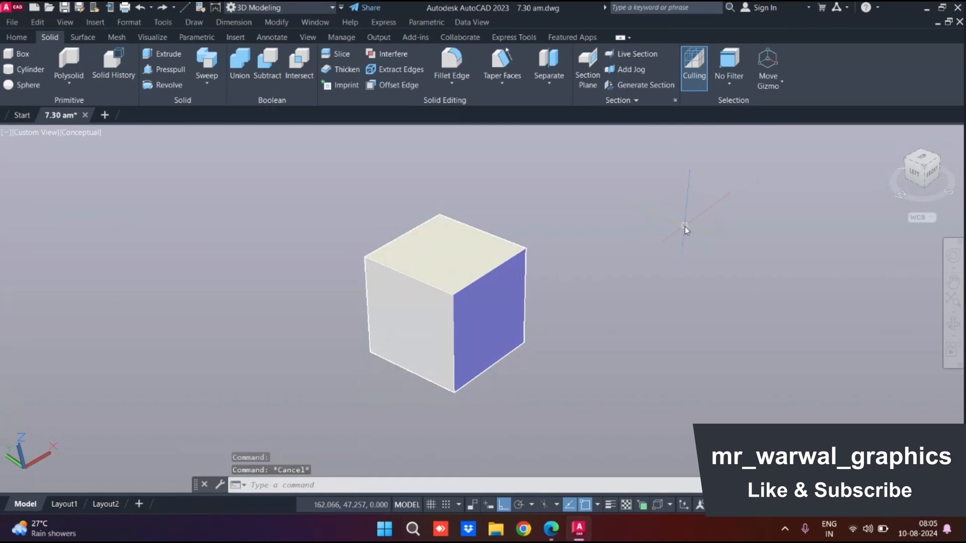
# Turn culling off, select the box and try the grips on its hidden base edges.
pyautogui.click(695, 83)
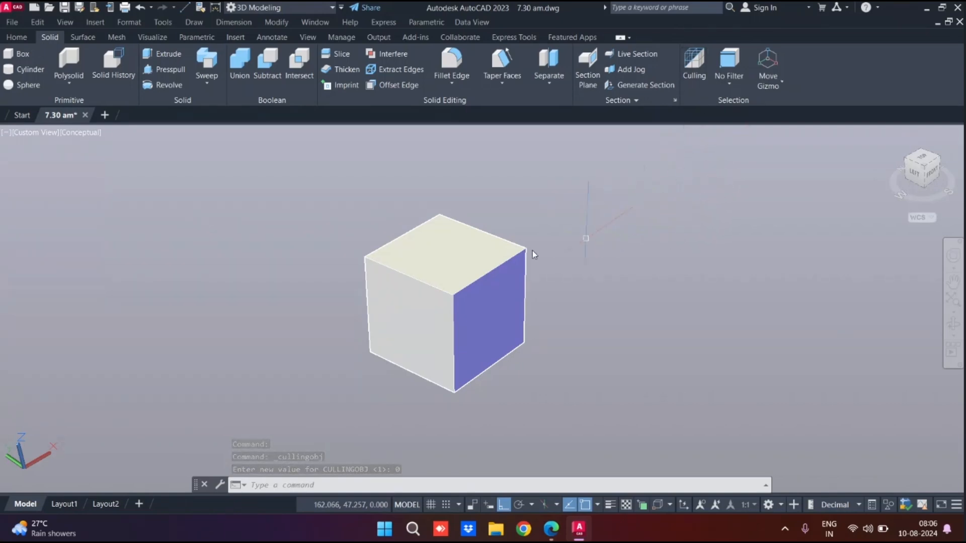
pyautogui.click(480, 249)
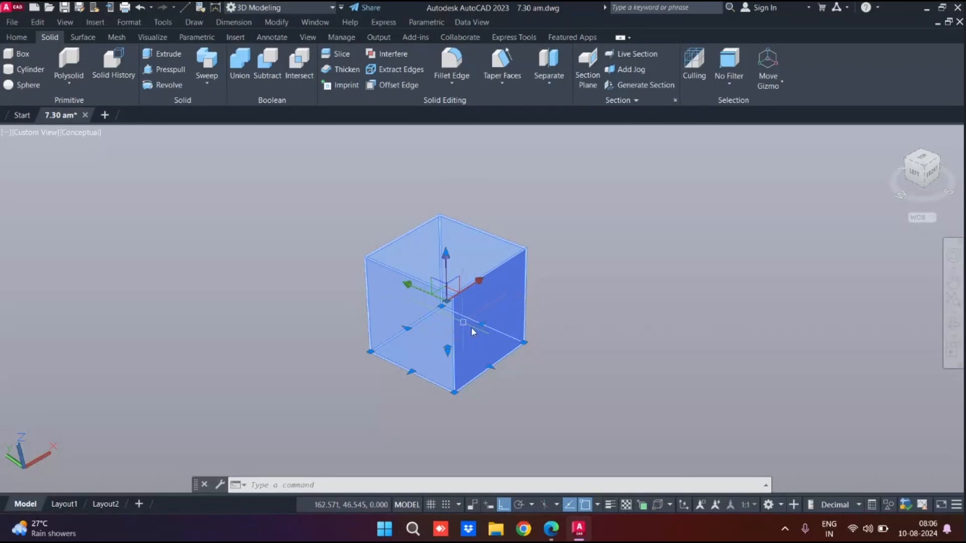
pyautogui.click(407, 328)
pyautogui.press('Escape')
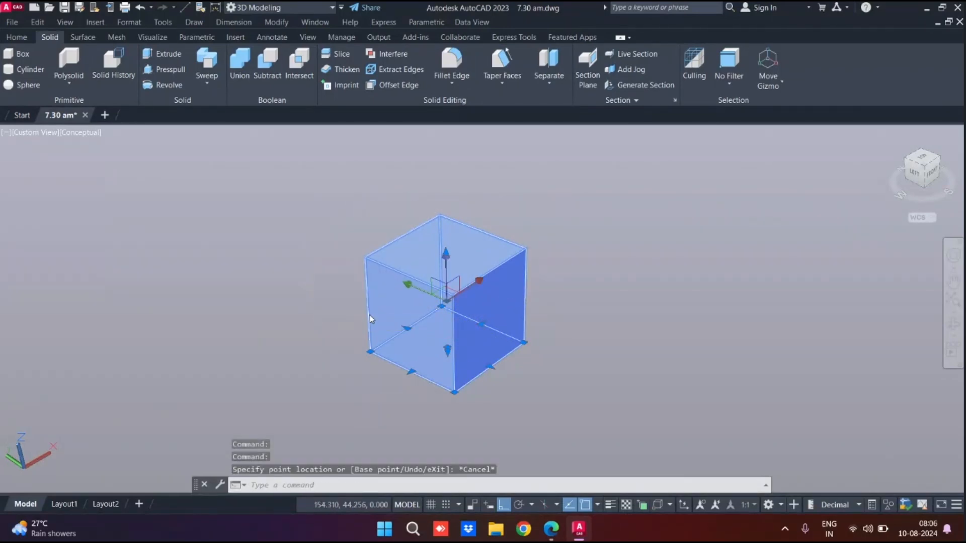
pyautogui.click(482, 325)
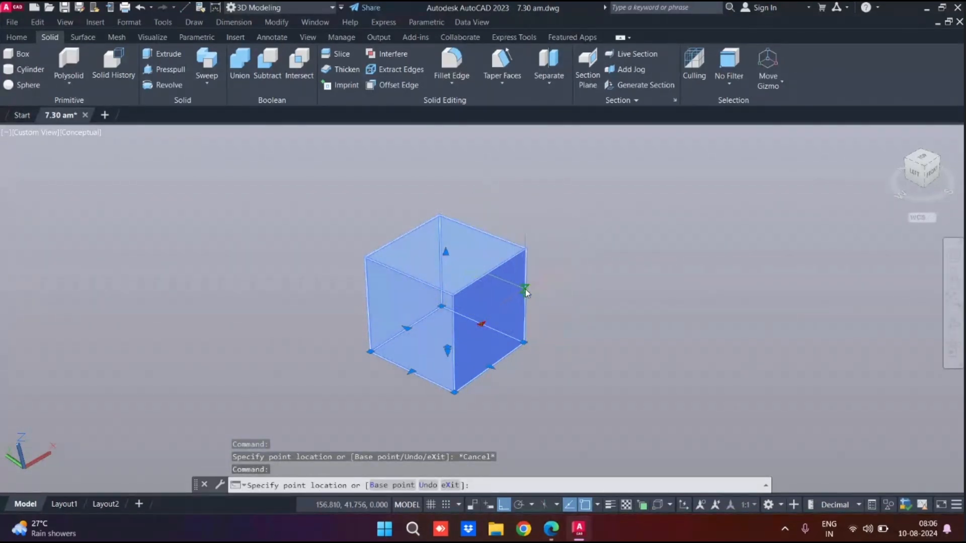
pyautogui.press('Escape')
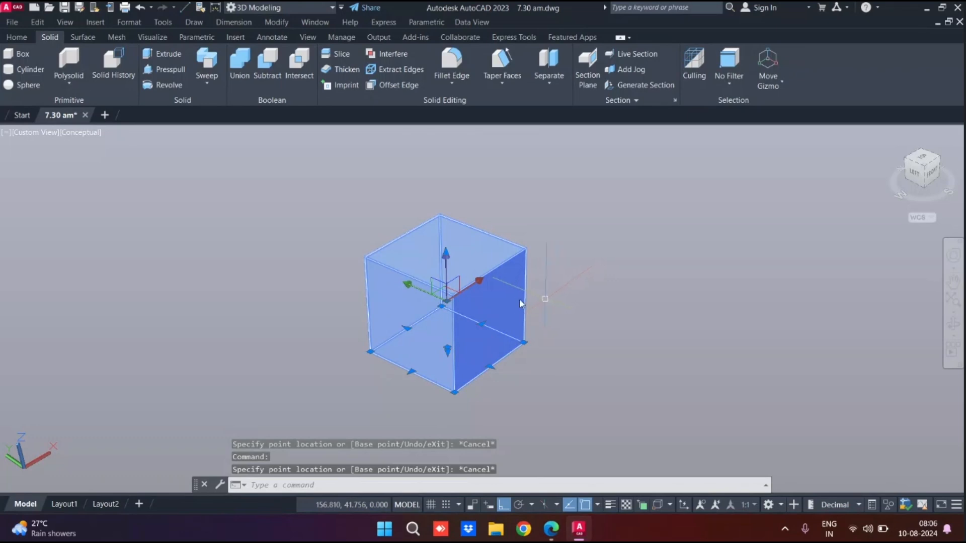
pyautogui.press('Escape')
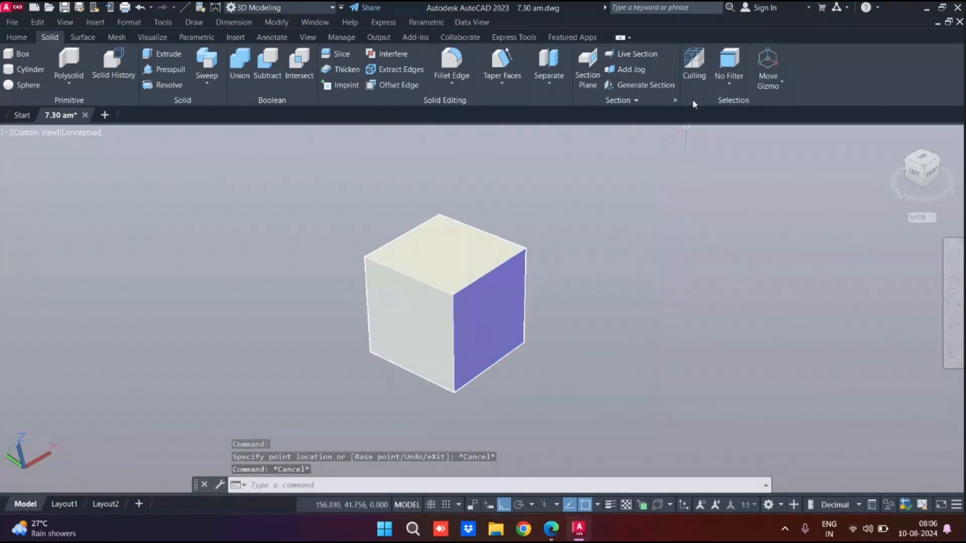
# Turn culling back on and select the box to compare its visible grips.
pyautogui.click(694, 76)
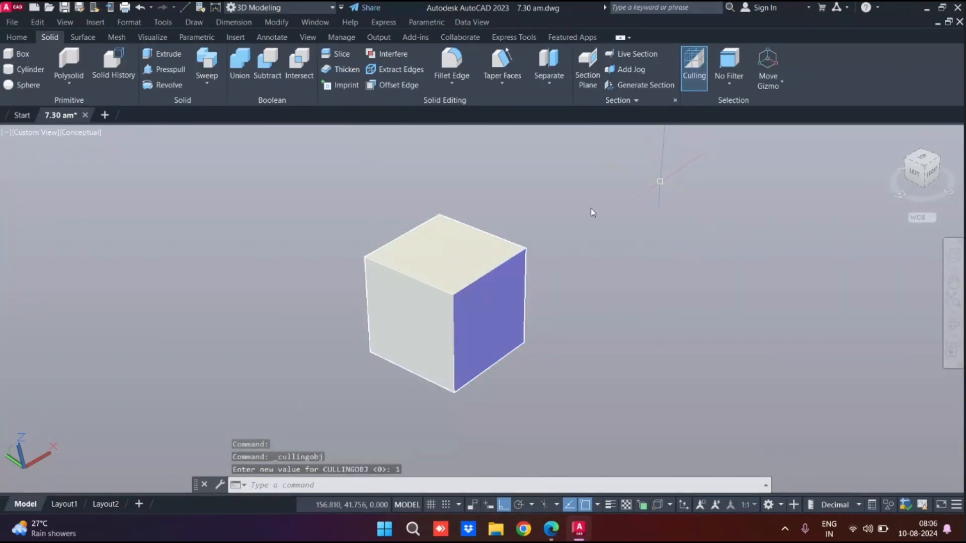
pyautogui.click(479, 272)
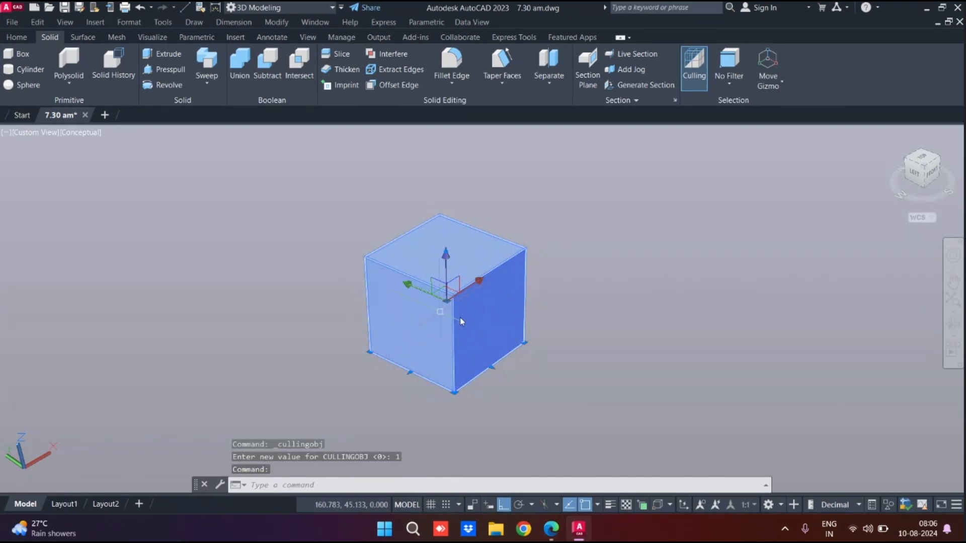
pyautogui.press('Escape')
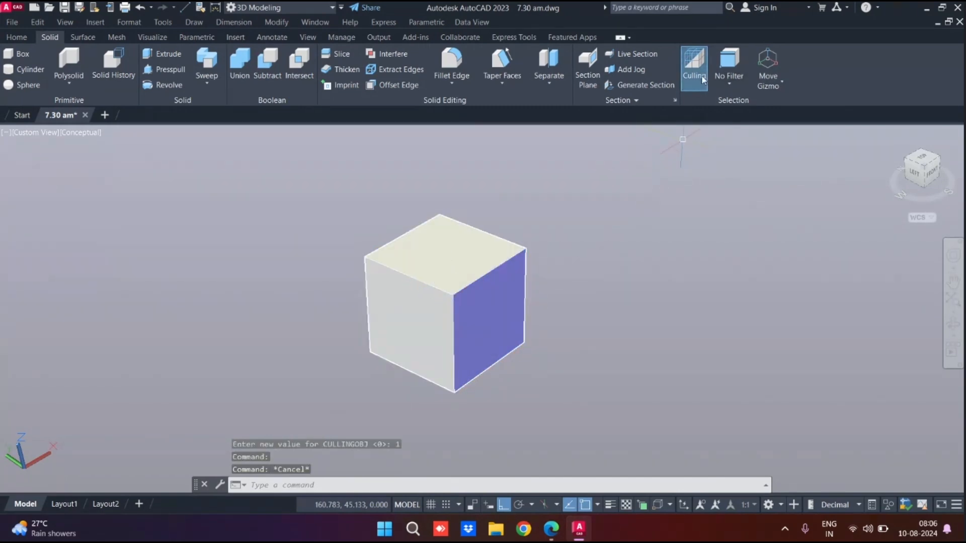
# Turn culling off again and check the grips of the selected box.
pyautogui.click(703, 79)
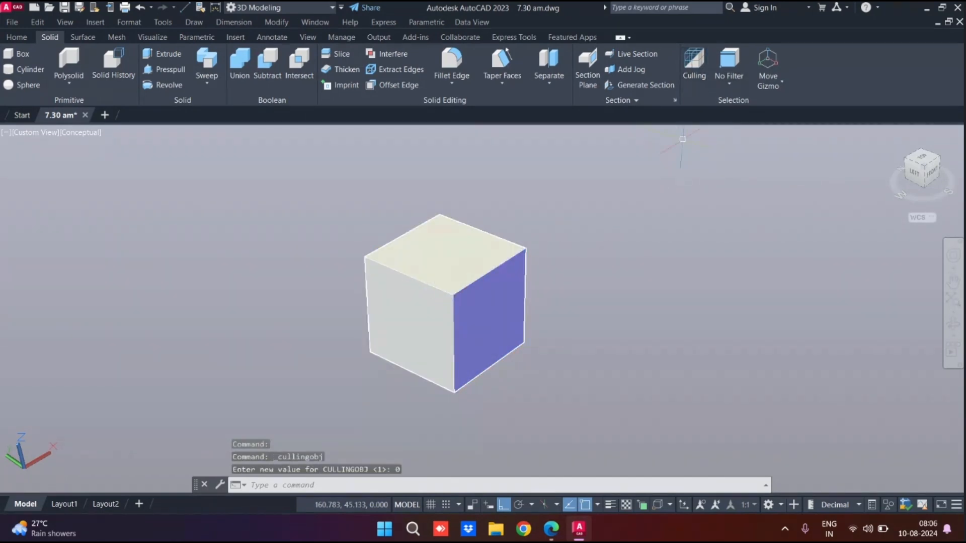
pyautogui.click(453, 262)
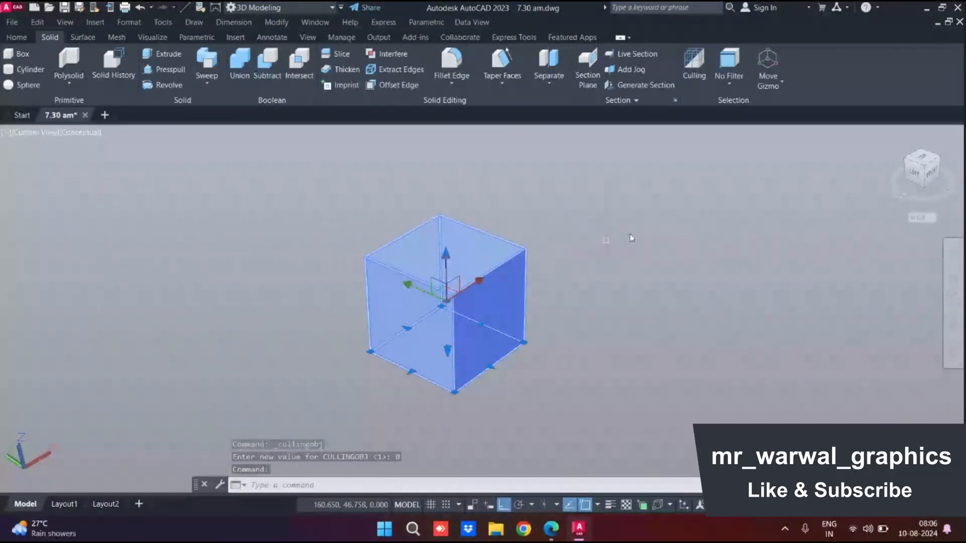
pyautogui.press('Escape')
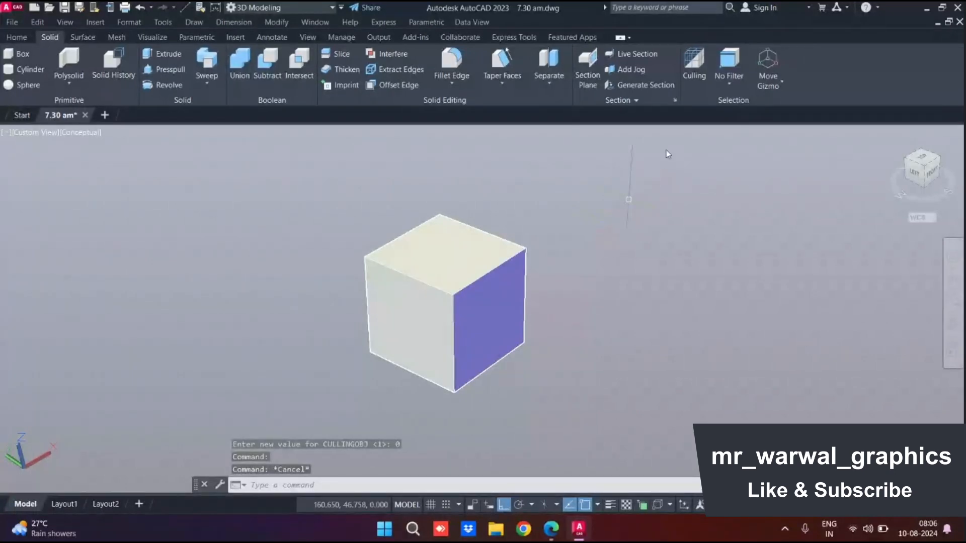
# Try raising the box's height by its top grip while no subobject filter is set.
pyautogui.click(730, 87)
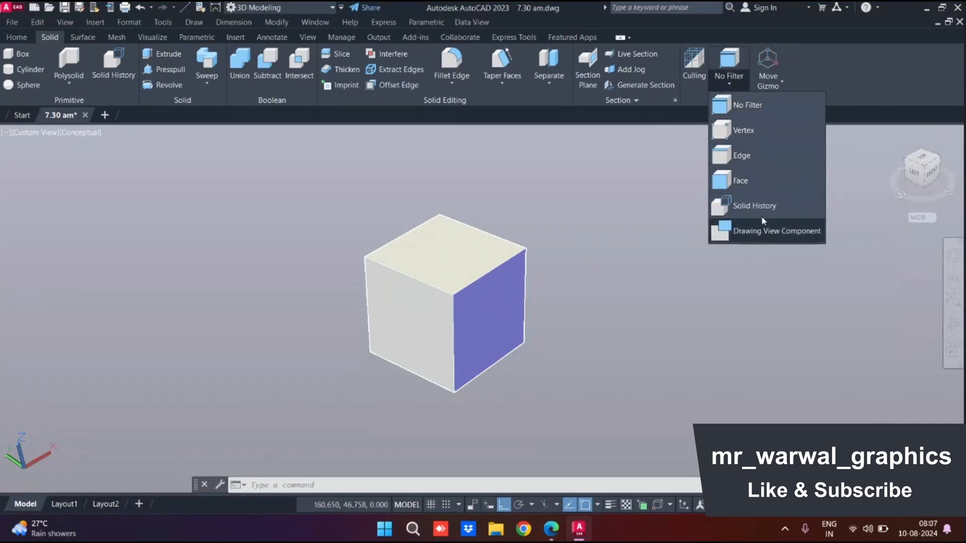
pyautogui.click(732, 82)
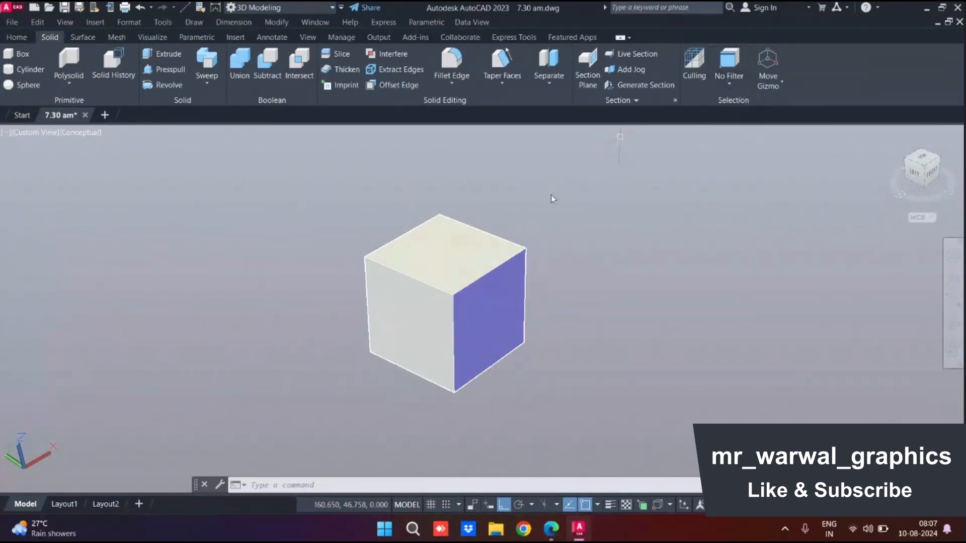
pyautogui.click(462, 254)
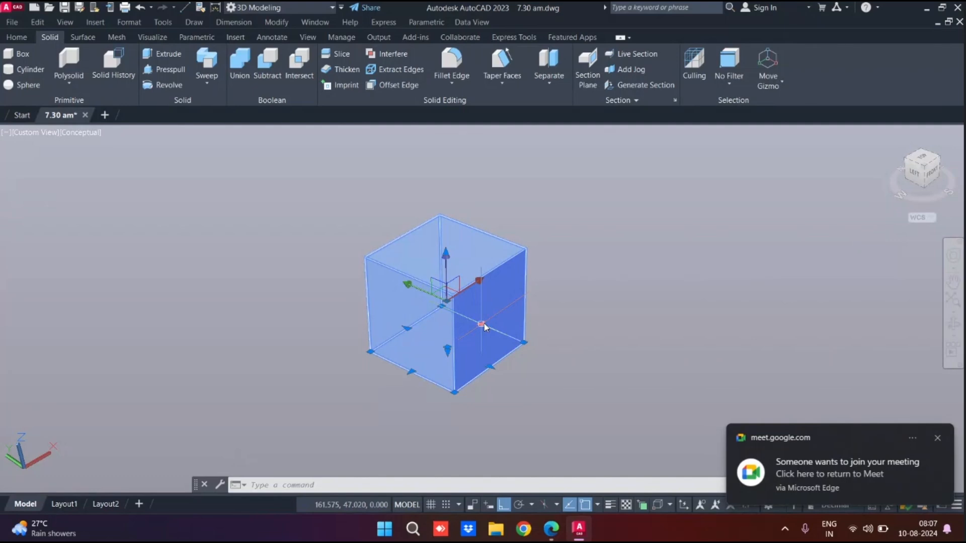
pyautogui.click(445, 251)
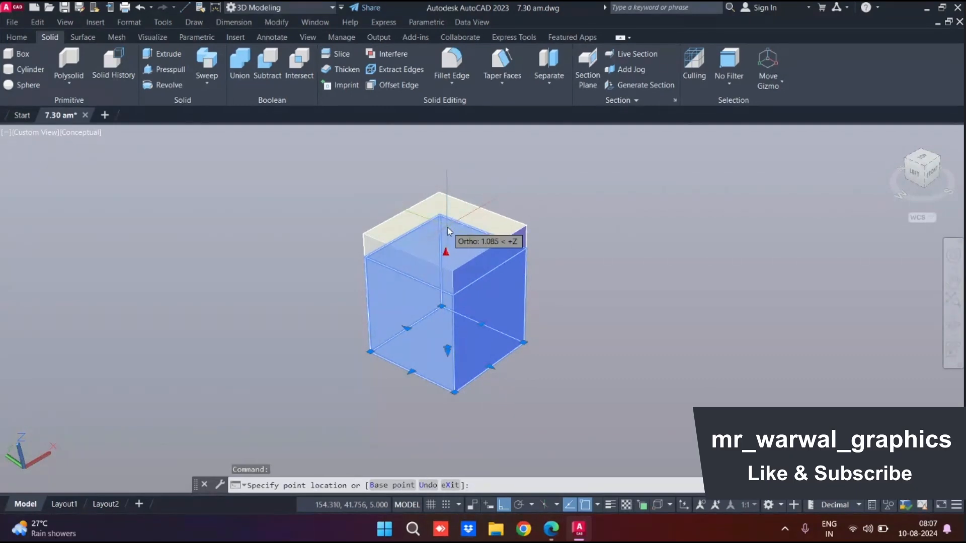
pyautogui.press('Escape')
pyautogui.press('Escape')
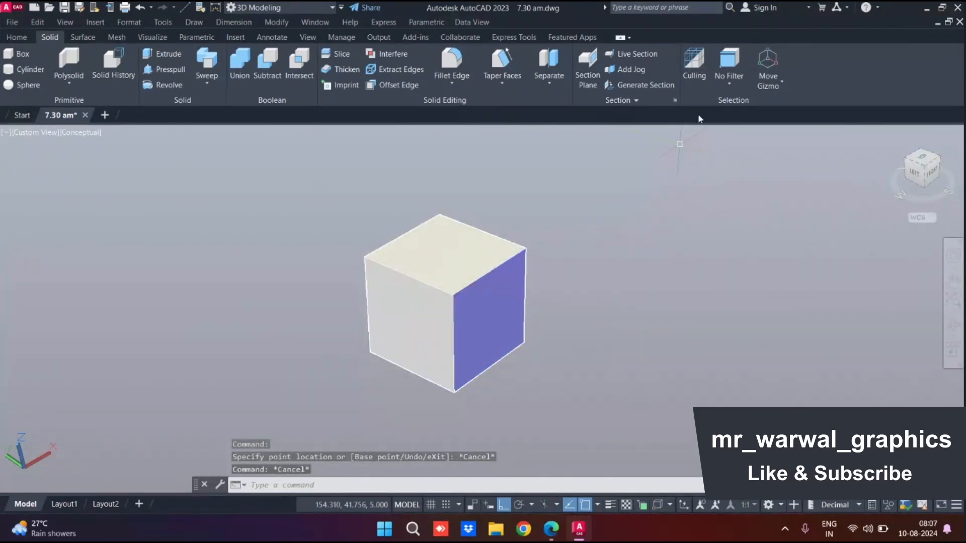
# Set the subobject filter to Vertex and raise the right-hand corner of the box's top face about 1.9 units along Z.
pyautogui.click(732, 84)
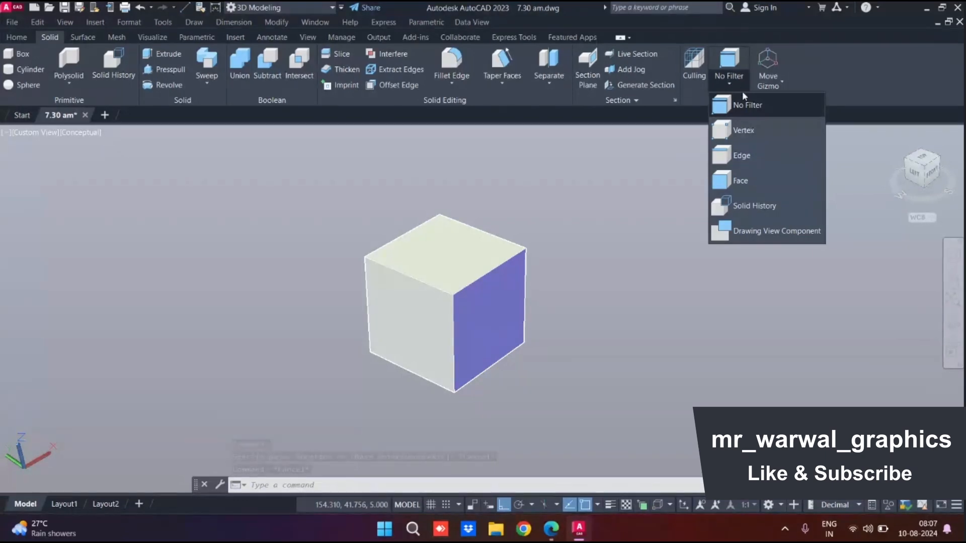
pyautogui.click(762, 134)
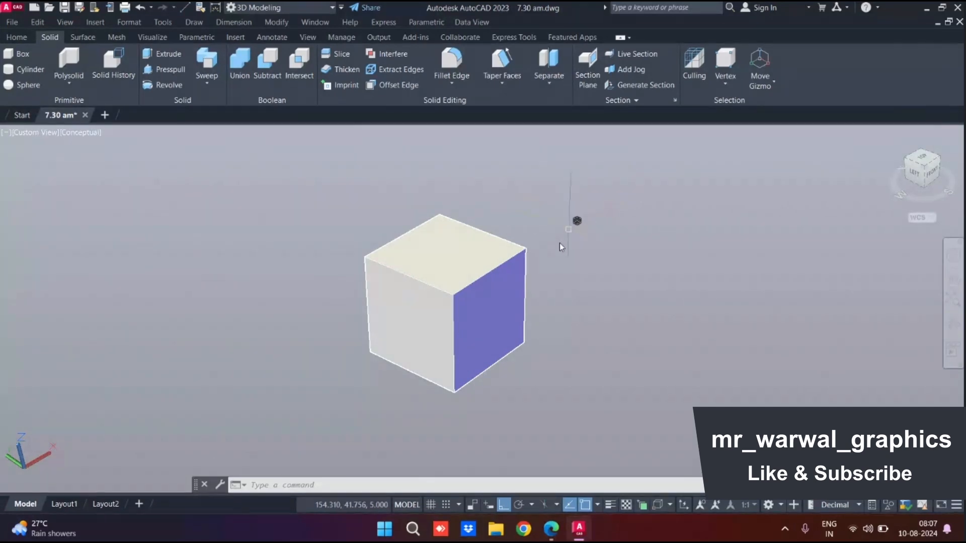
pyautogui.click(527, 251)
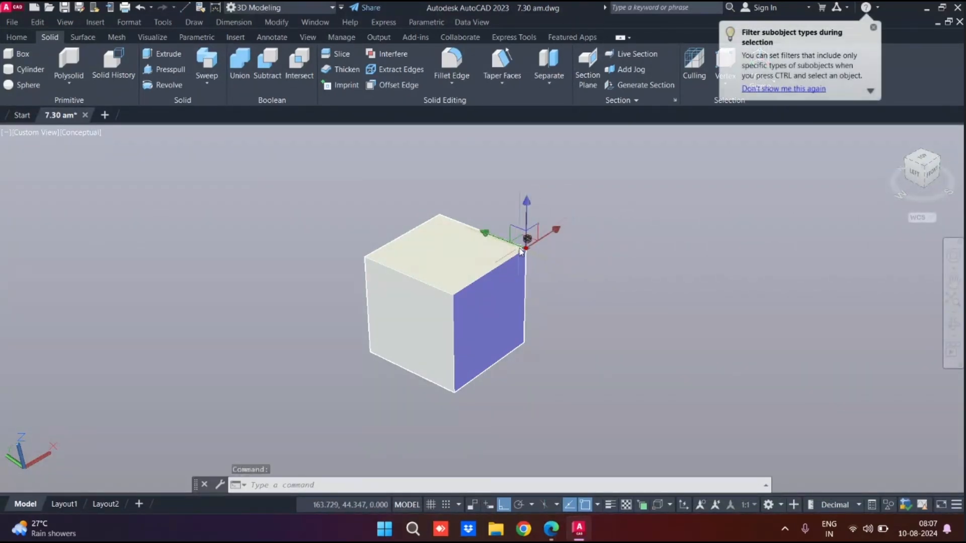
pyautogui.click(527, 203)
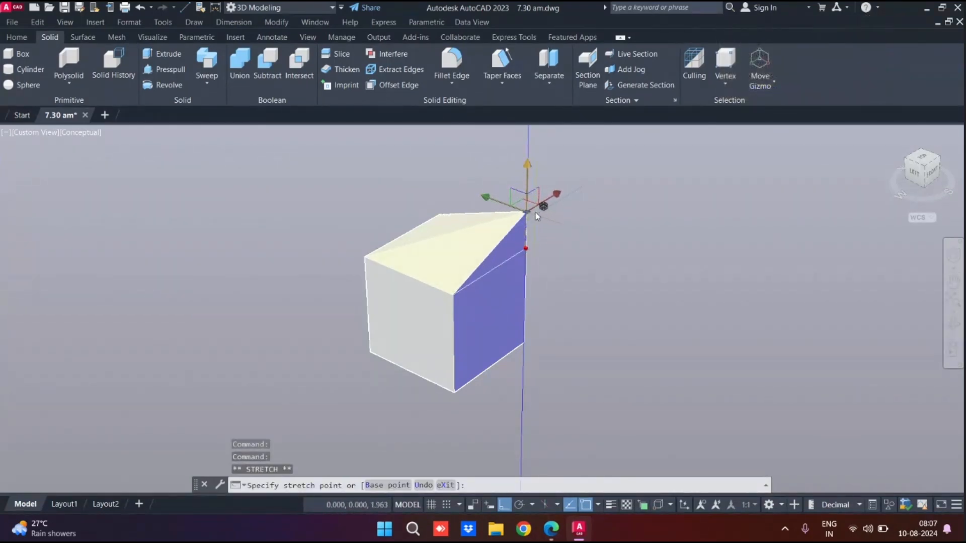
pyautogui.press('Escape')
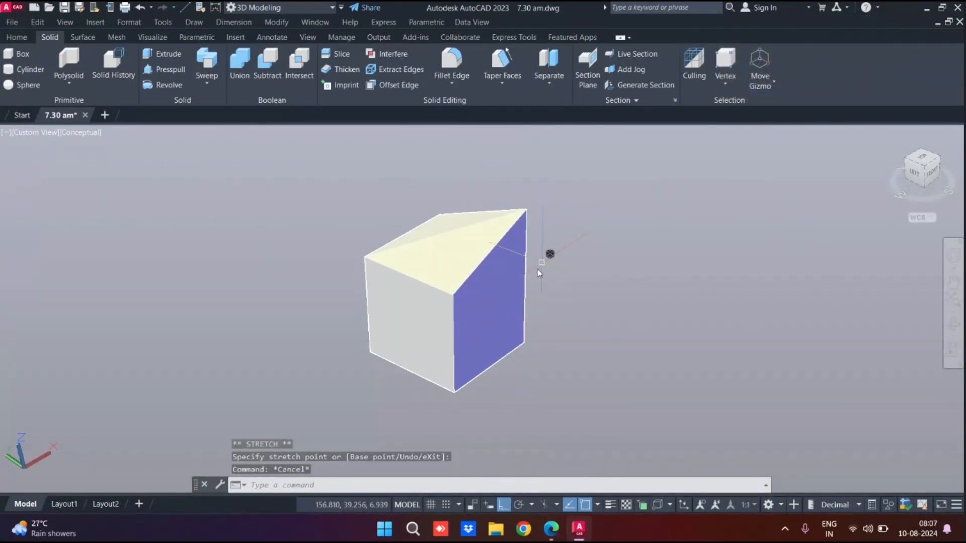
# Raise the front corner of the box's top face about 2.3 units along Z.
pyautogui.click(454, 298)
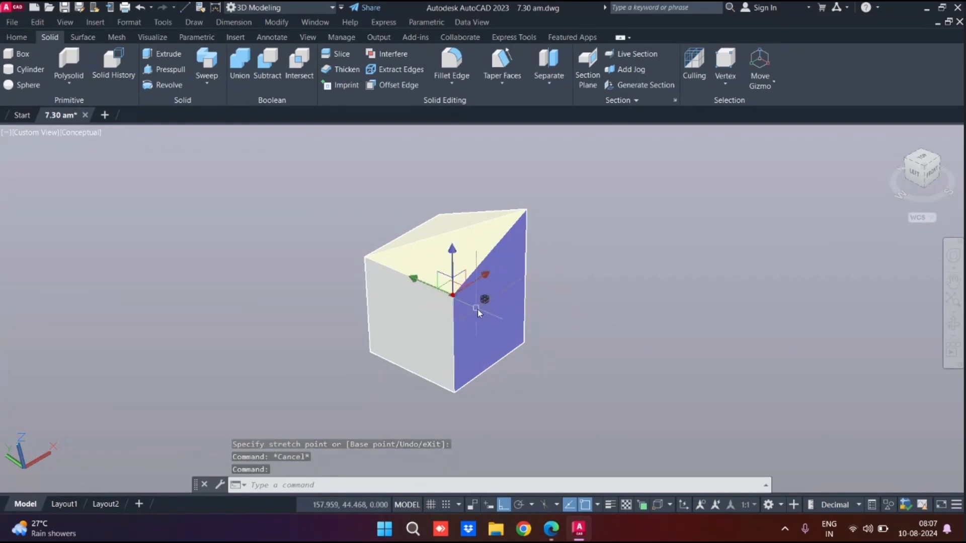
pyautogui.click(452, 255)
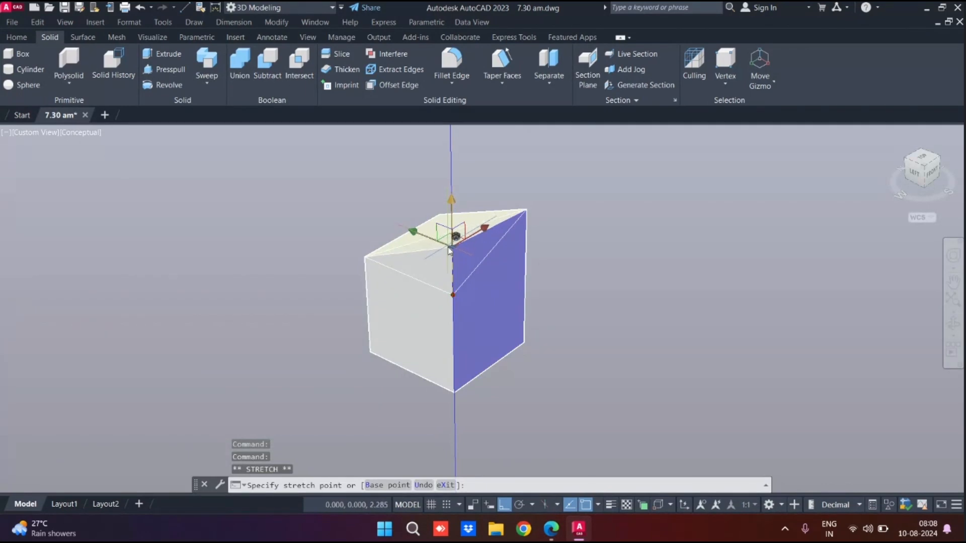
pyautogui.click(451, 245)
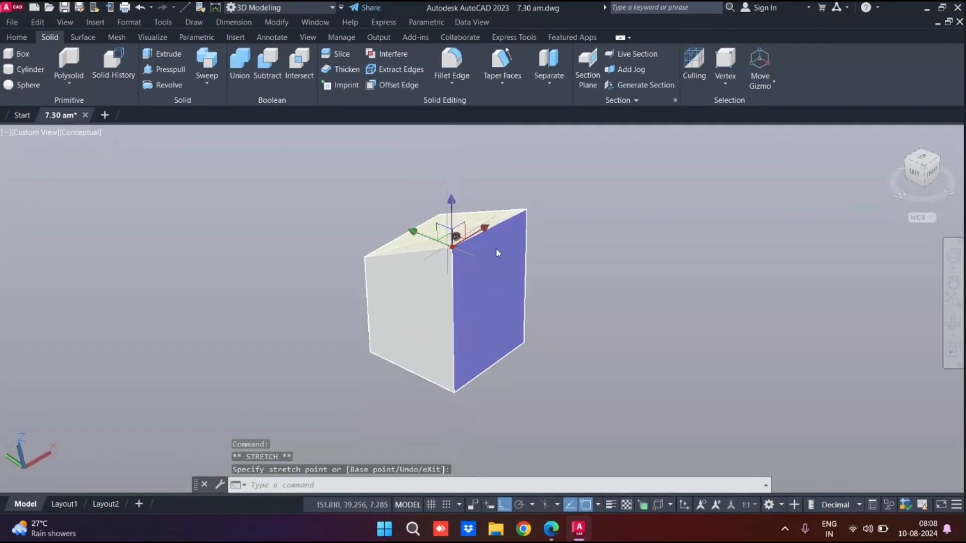
pyautogui.press('Escape')
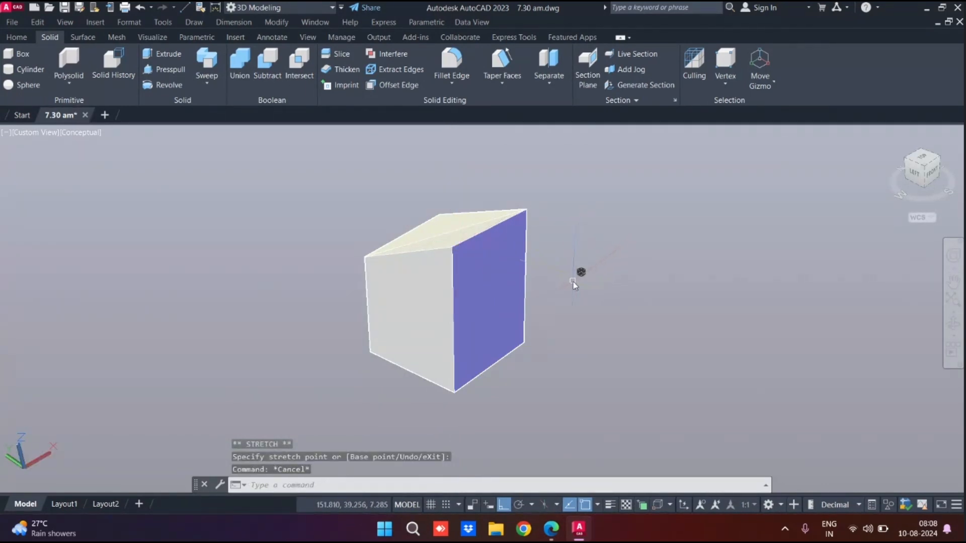
pyautogui.keyDown('shift'); pyautogui.moveTo(580, 282); pyautogui.dragTo(614, 280, button='middle'); pyautogui.keyUp('shift')
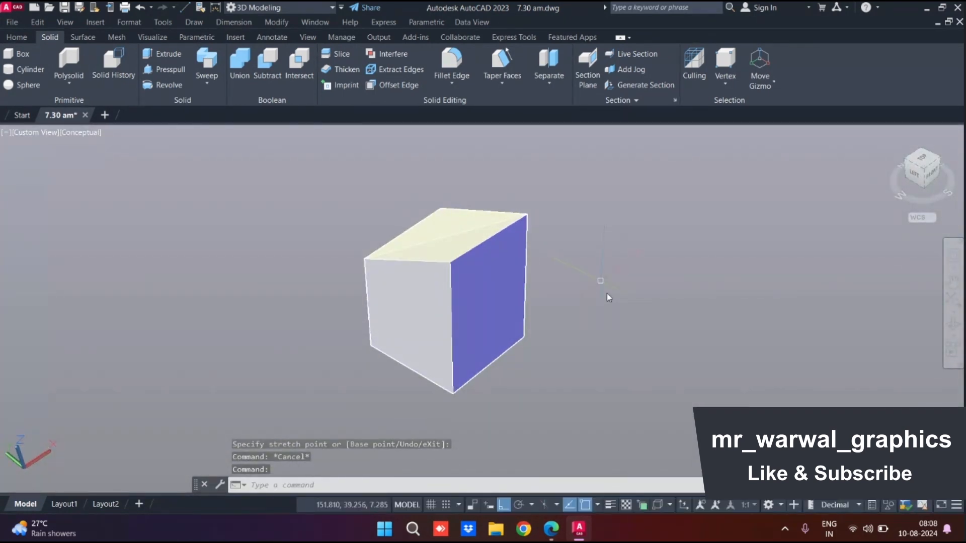
# Undo both vertex stretches on the box's top face and the view change.
pyautogui.hotkey('ctrl', 'z')
pyautogui.hotkey('ctrl', 'z')
pyautogui.hotkey('ctrl', 'z')
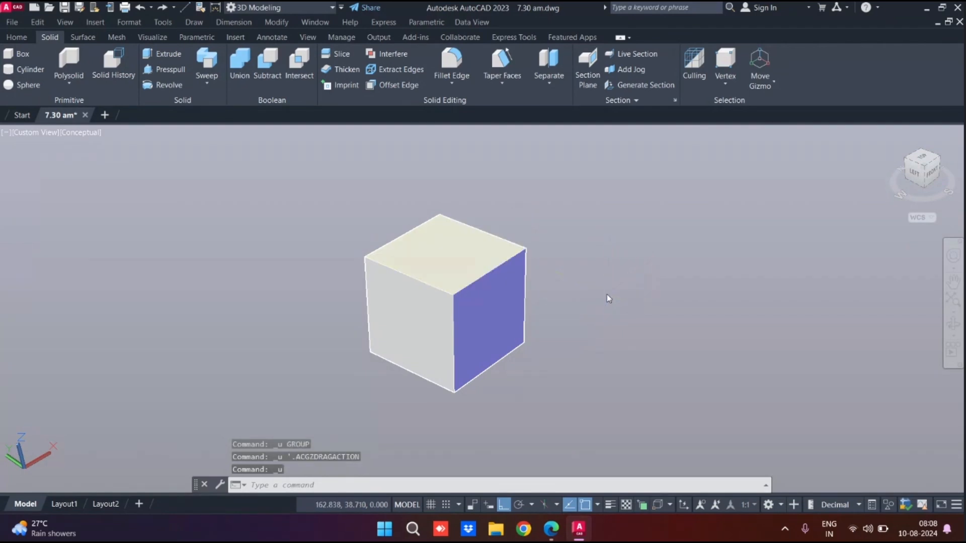
pyautogui.keyDown('shift'); pyautogui.moveTo(606, 295); pyautogui.dragTo(607, 295, button='middle'); pyautogui.keyUp('shift')
# Set the subobject filter to Edge and try picking the box's top and right-hand faces.
pyautogui.click(724, 84)
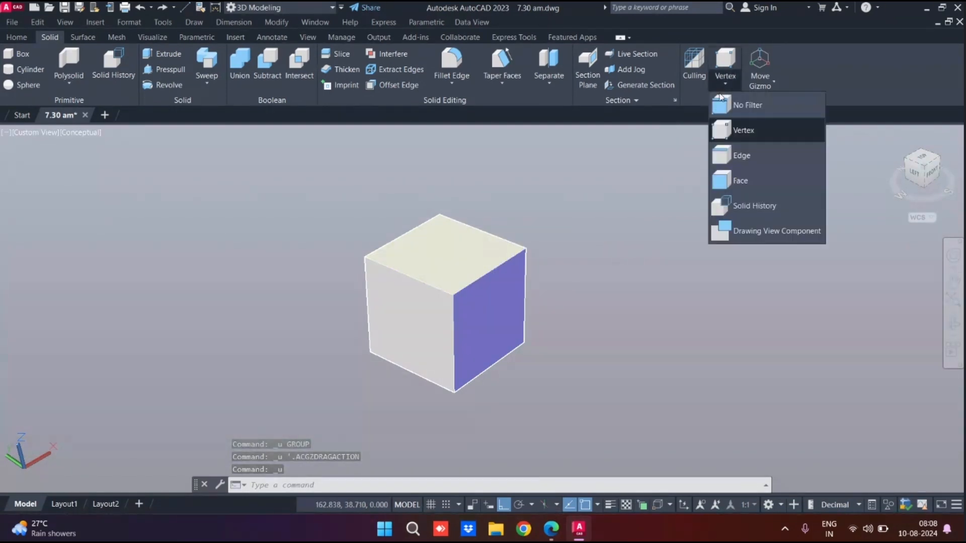
pyautogui.click(741, 159)
pyautogui.click(482, 251)
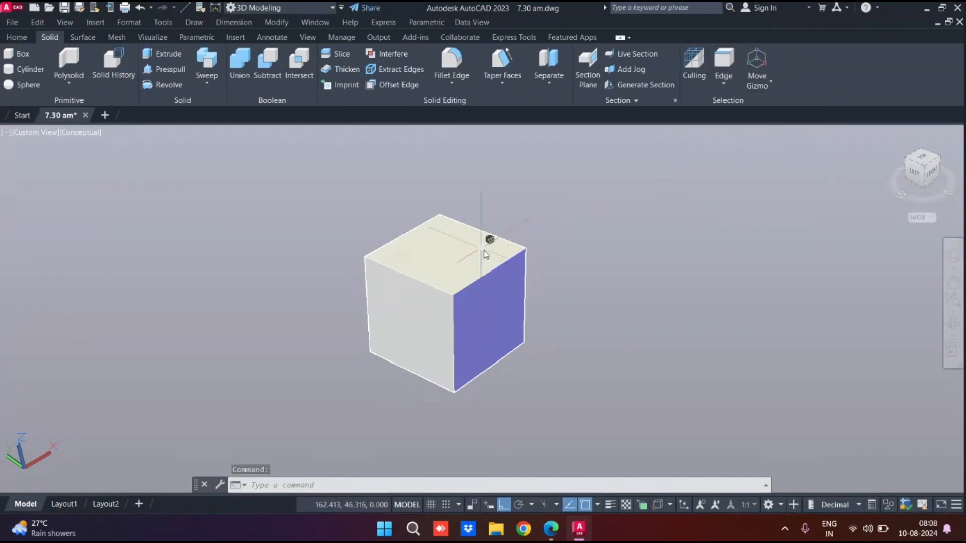
pyautogui.click(506, 301)
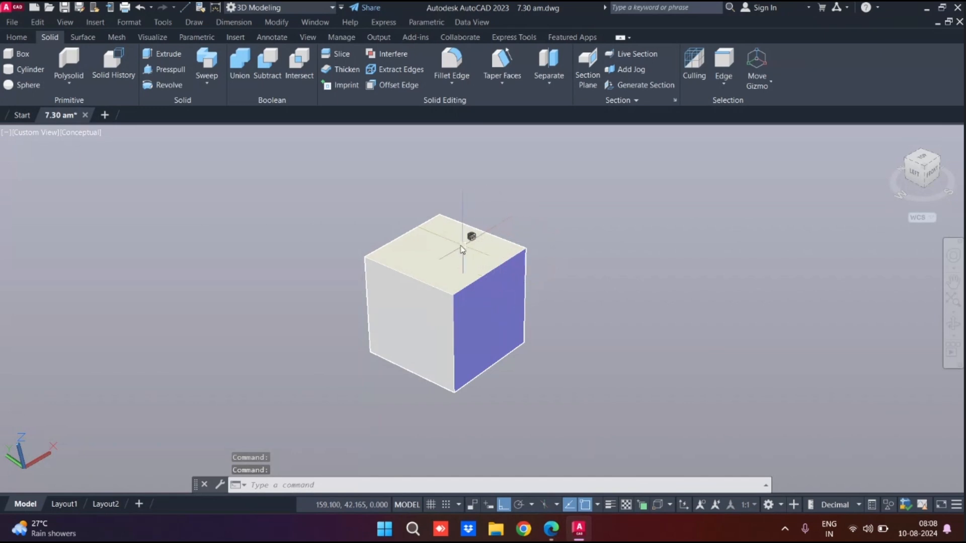
pyautogui.click(457, 244)
pyautogui.click(496, 295)
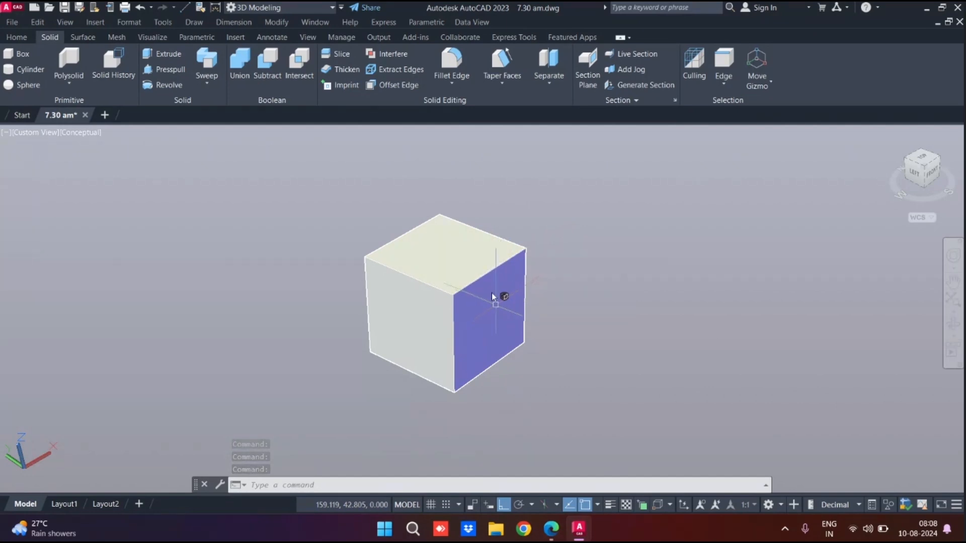
# Raise the edge shared by the top and right-hand faces of the box about 2.7 units along Z.
pyautogui.click(488, 276)
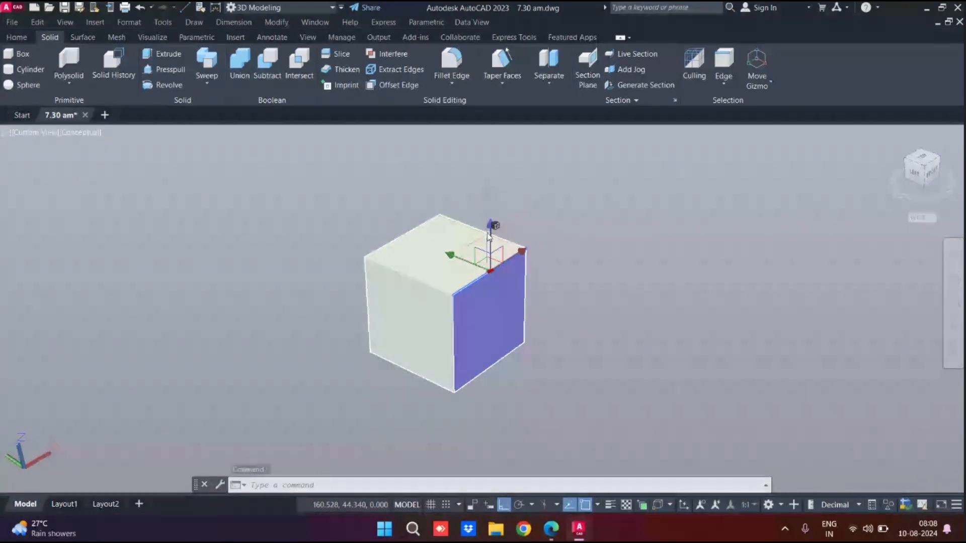
pyautogui.click(490, 232)
pyautogui.click(491, 272)
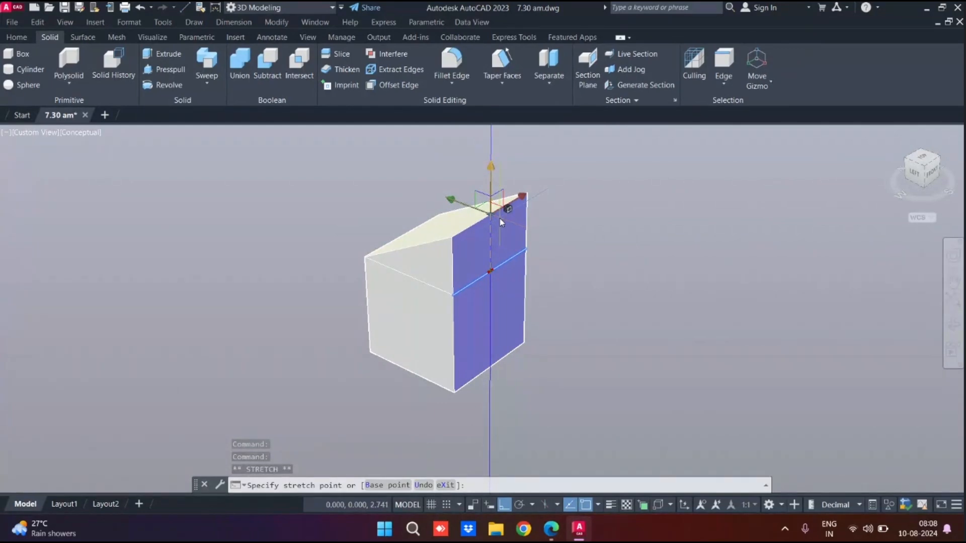
pyautogui.click(501, 222)
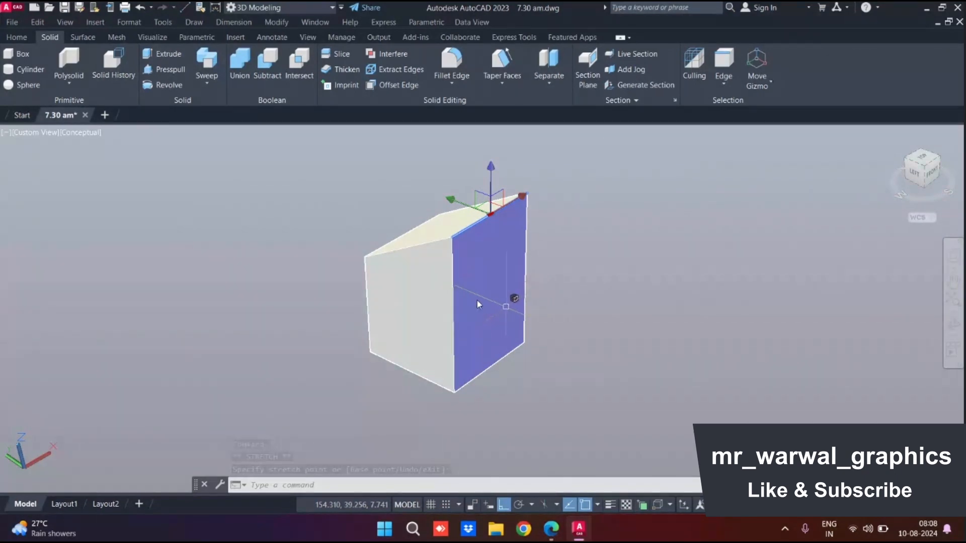
# Add the left-hand face's sloping top edge and the front vertical edge to the selection, and clear the selection.
pyautogui.click(407, 248)
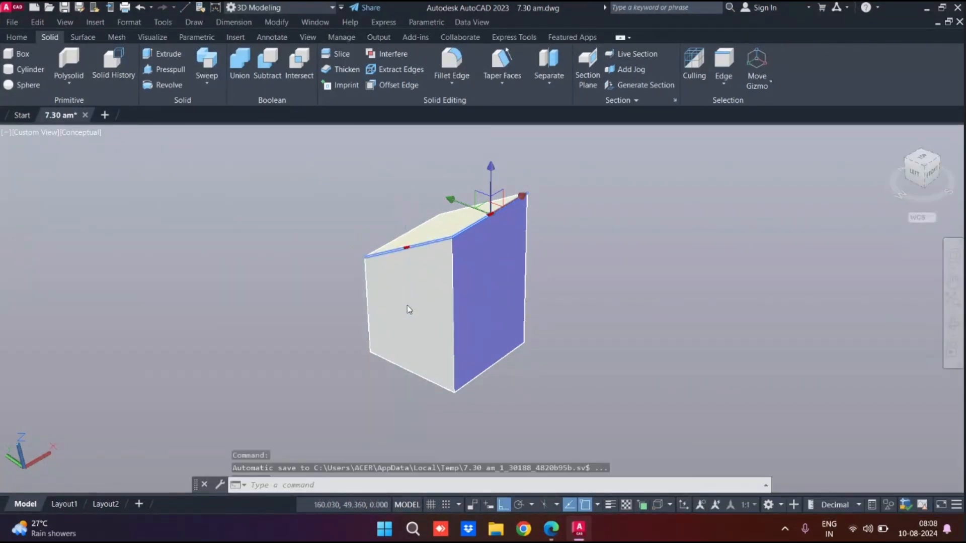
pyautogui.click(453, 305)
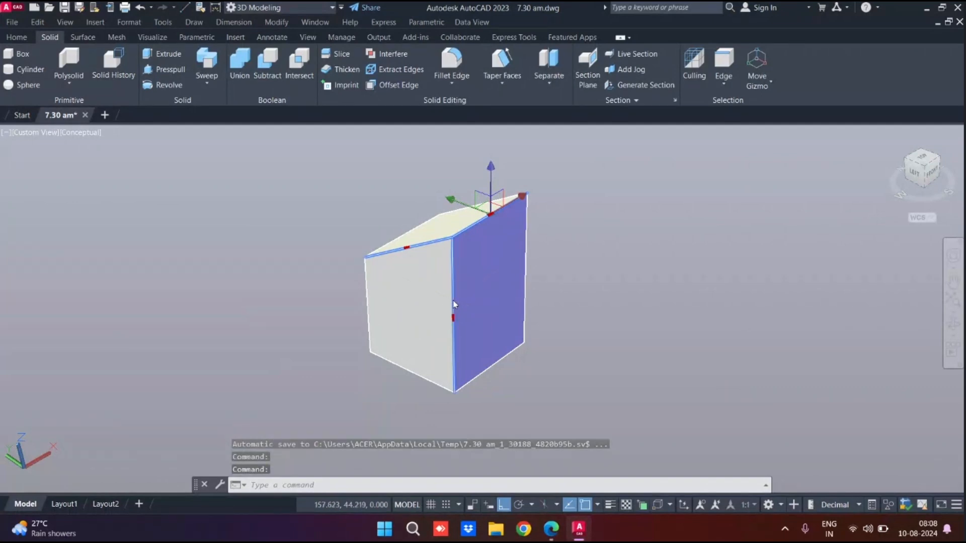
pyautogui.press('Escape')
pyautogui.press('Escape')
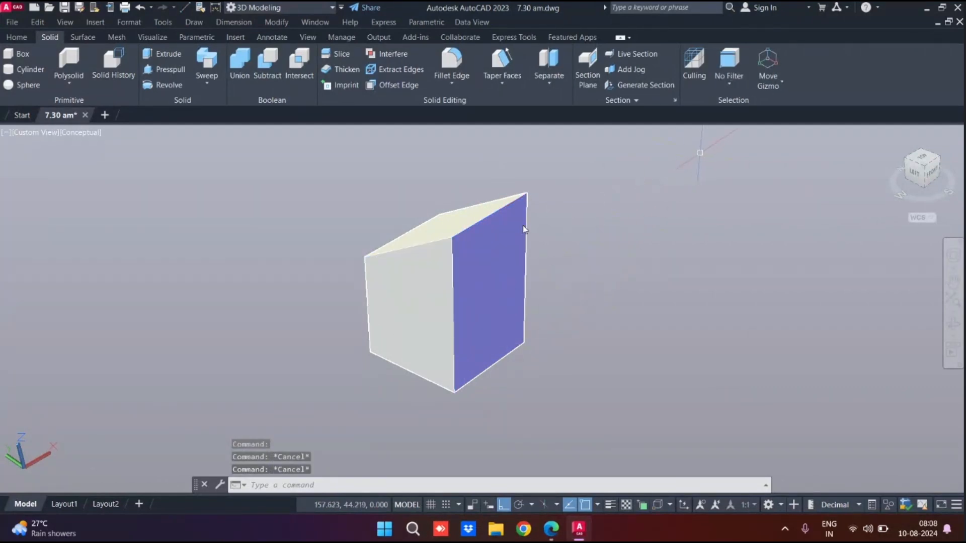
# Set the subobject filter to Face and extend the right-hand face of the box outward about 2.8 units.
pyautogui.click(728, 87)
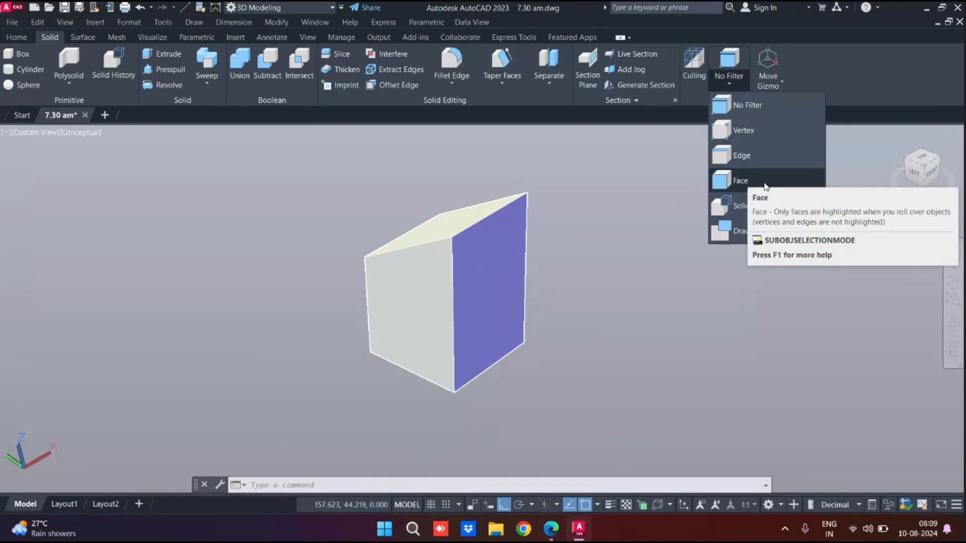
pyautogui.click(765, 181)
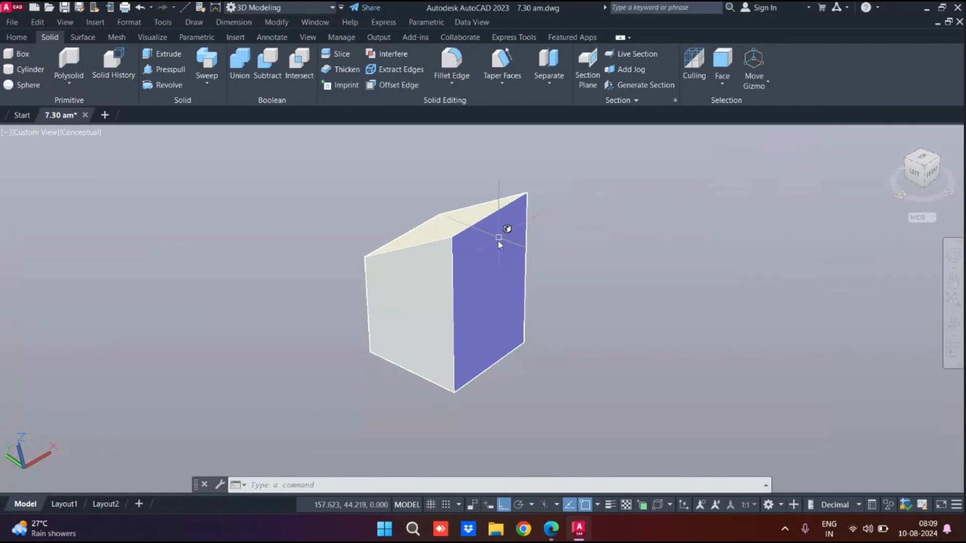
pyautogui.click(479, 225)
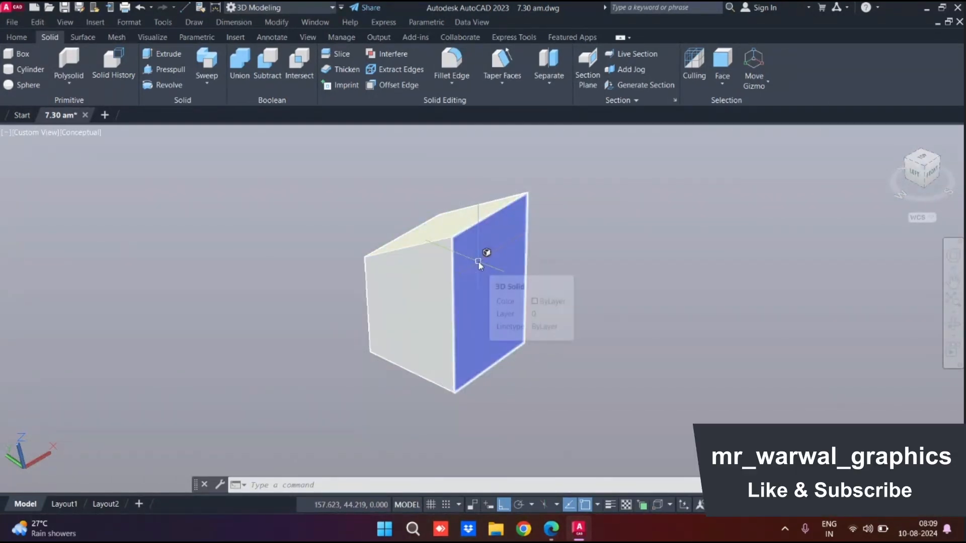
pyautogui.click(493, 279)
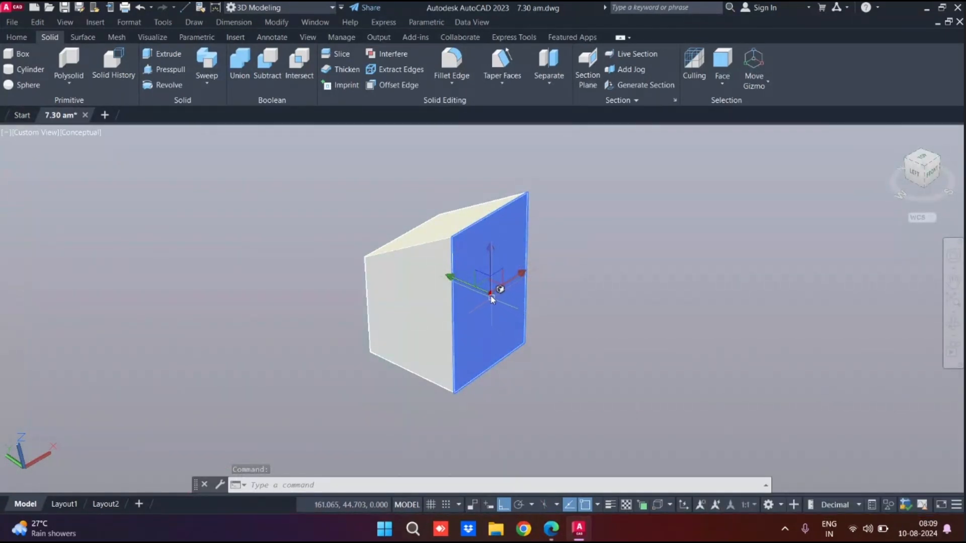
pyautogui.click(492, 294)
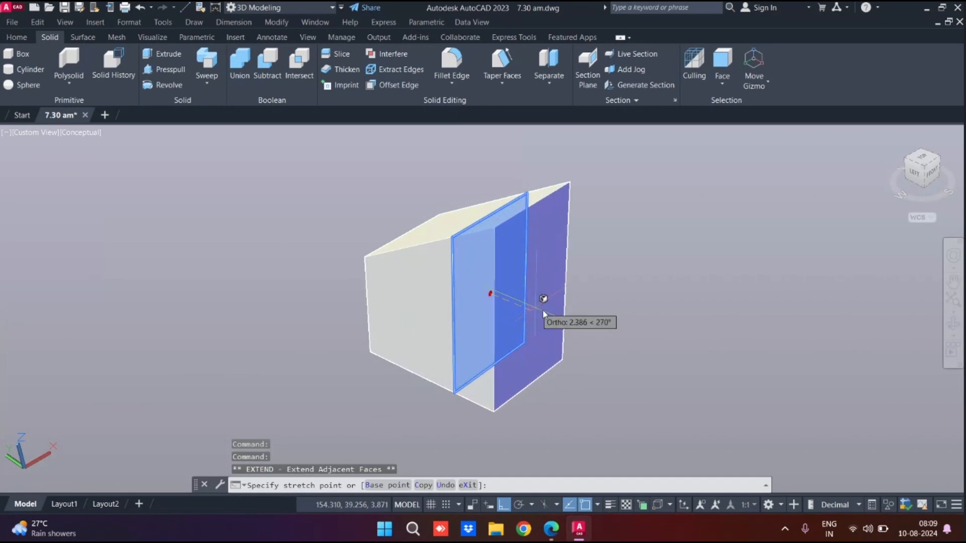
pyautogui.click(548, 313)
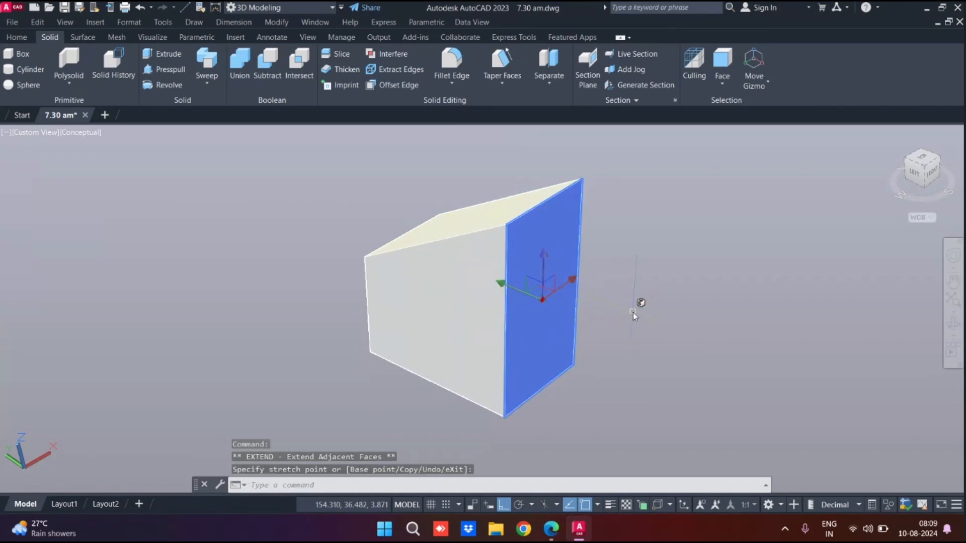
pyautogui.press('Escape')
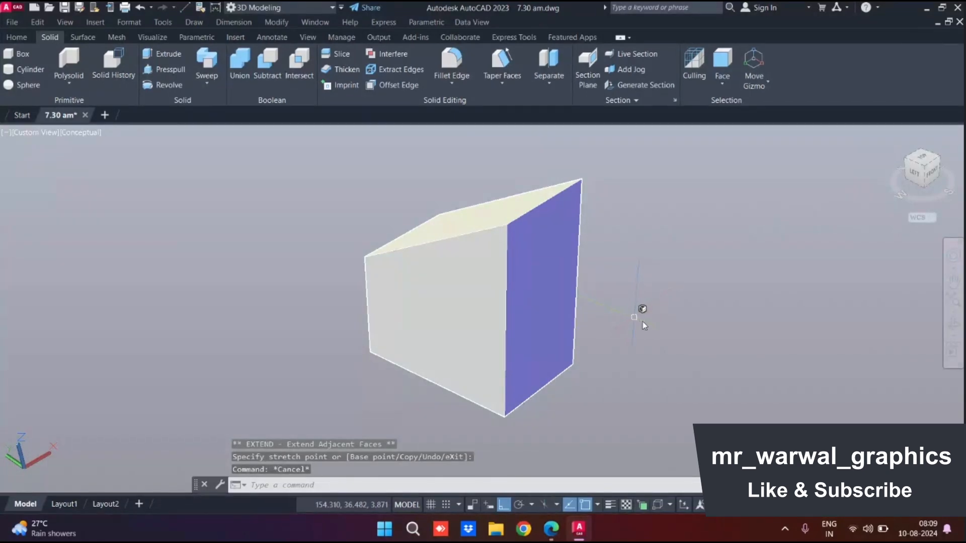
pyautogui.keyDown('shift'); pyautogui.moveTo(653, 319); pyautogui.dragTo(687, 297, button='middle'); pyautogui.keyUp('shift')
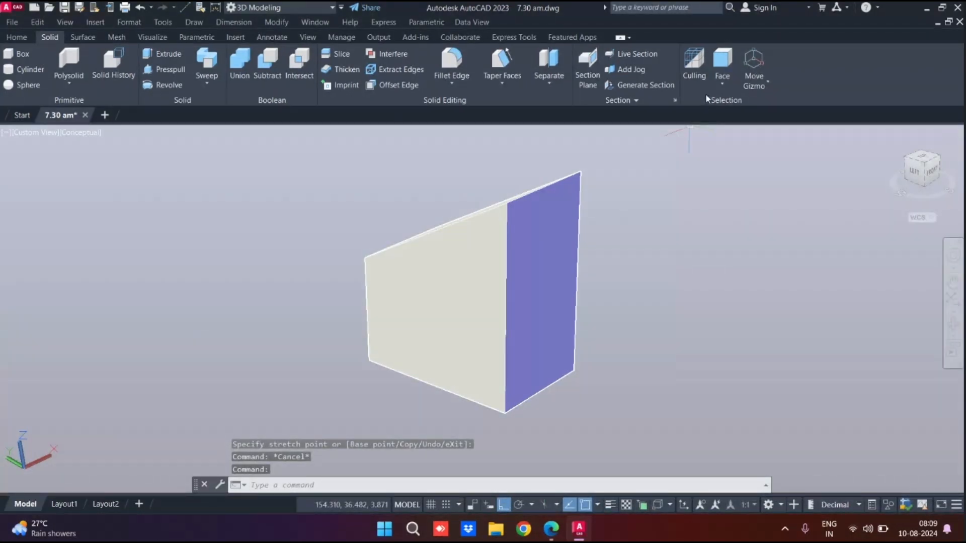
# Try to set the subobject filter to Drawing View Component and test it on the solid's right-hand face.
pyautogui.click(719, 90)
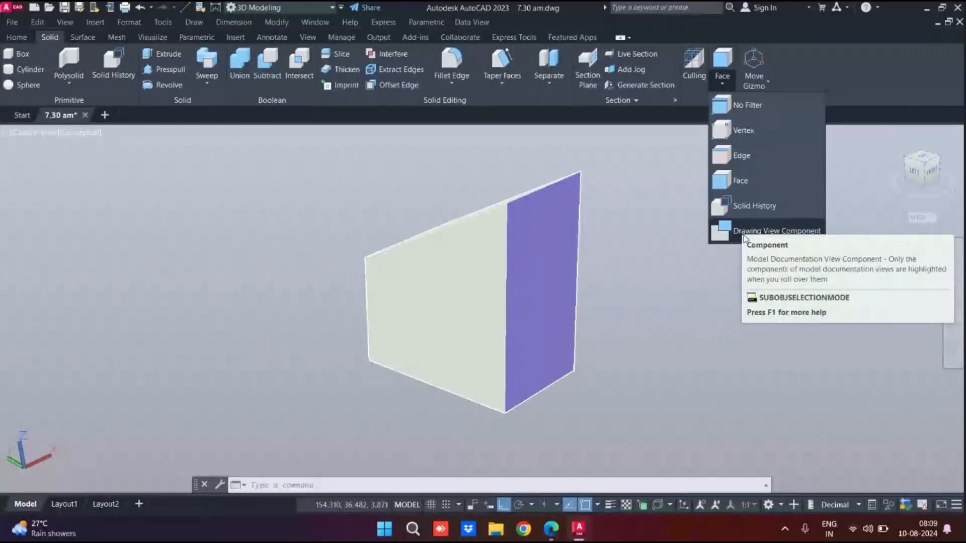
pyautogui.click(772, 231)
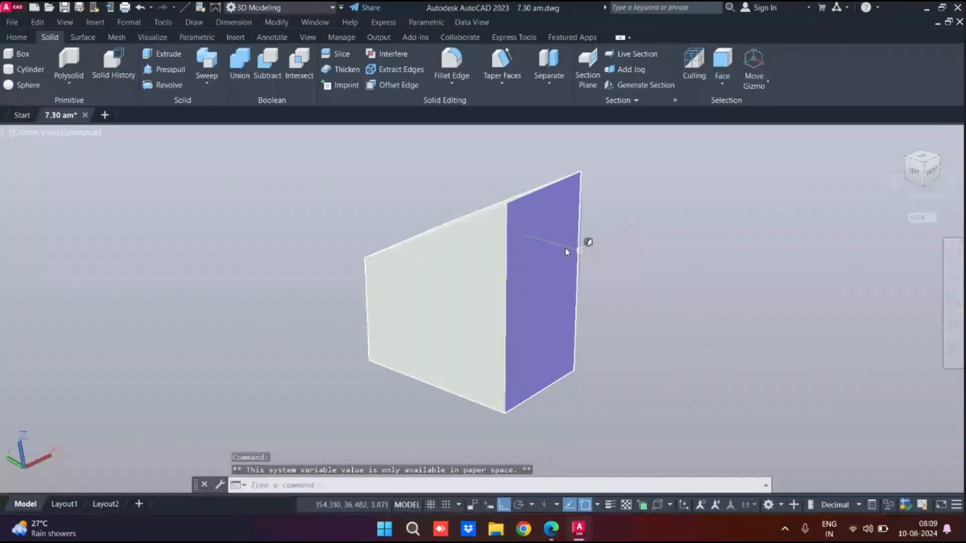
pyautogui.click(540, 243)
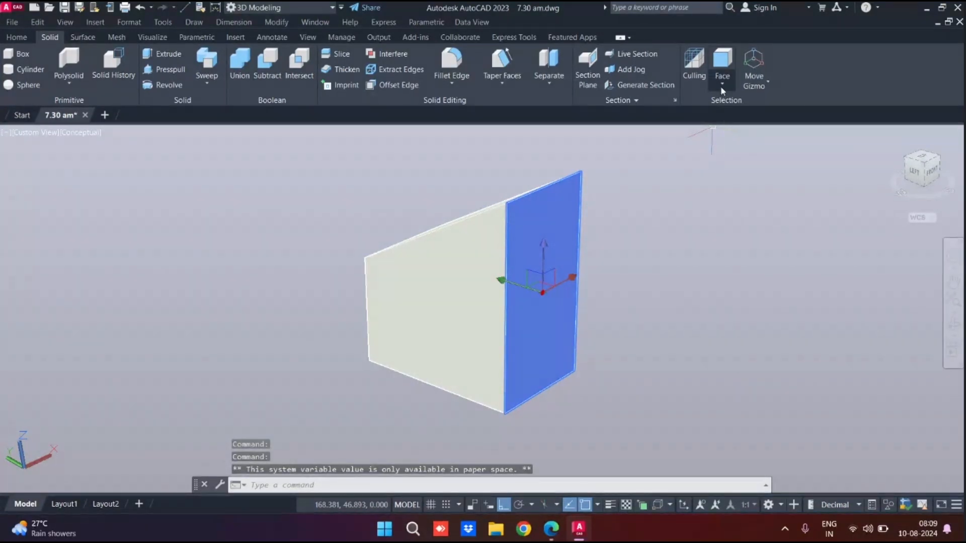
pyautogui.press('Escape')
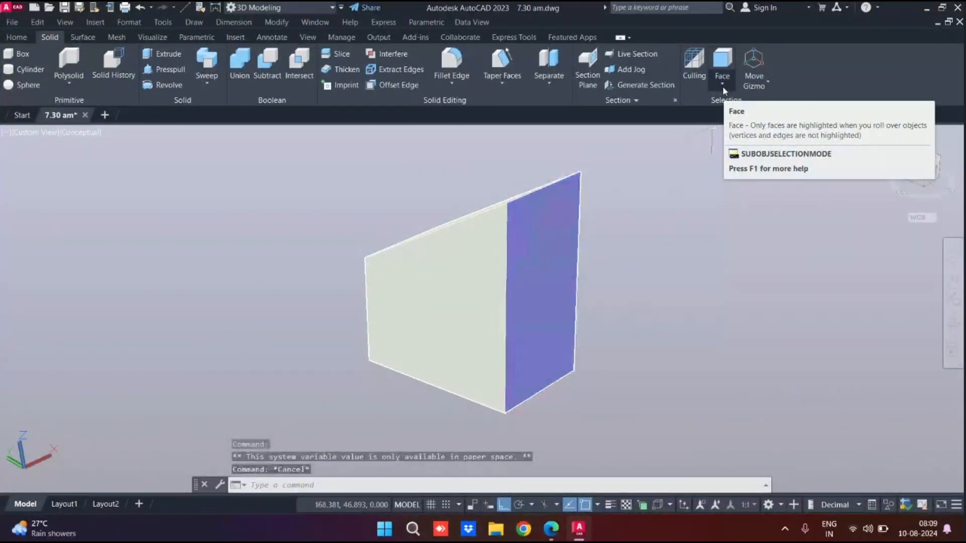
# Set the subobject filter to No Filter and undo the face and edge edits of the box.
pyautogui.click(726, 84)
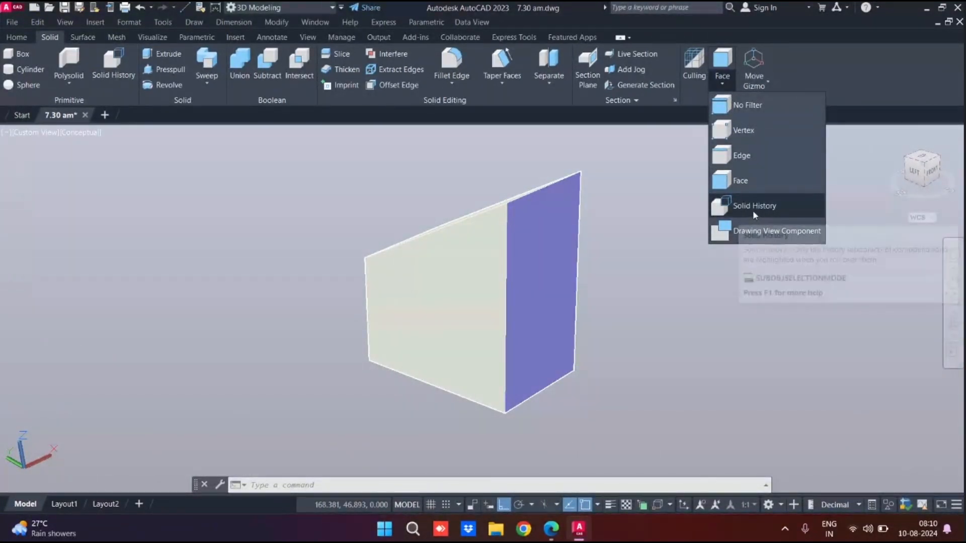
pyautogui.click(761, 108)
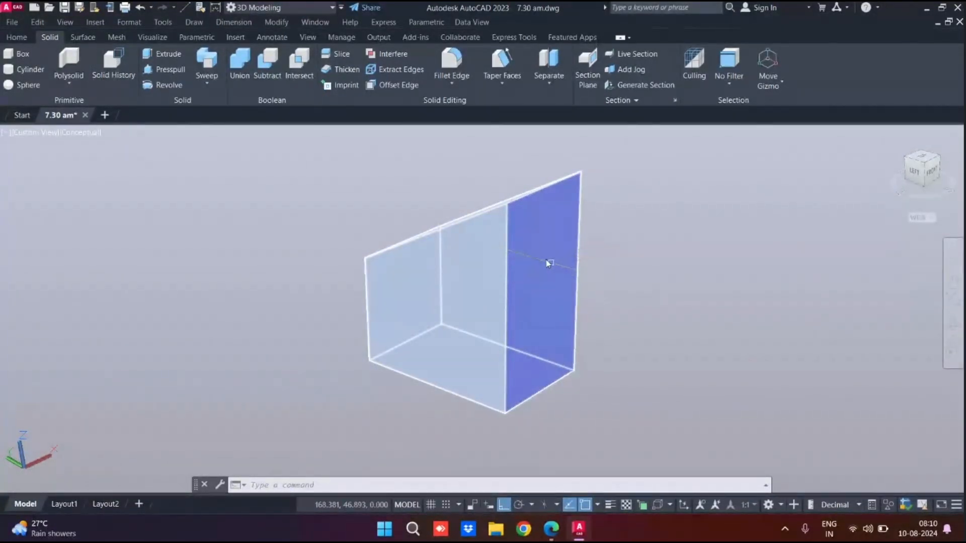
pyautogui.hotkey('ctrl', 'z')
pyautogui.hotkey('ctrl', 'z')
pyautogui.hotkey('ctrl', 'z')
pyautogui.hotkey('ctrl', 'z')
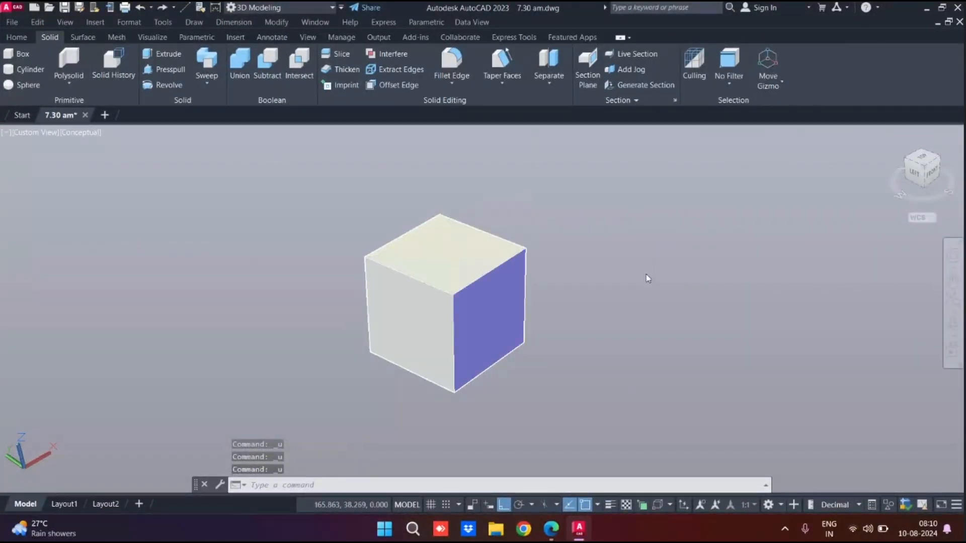
pyautogui.hotkey('ctrl', 'z')
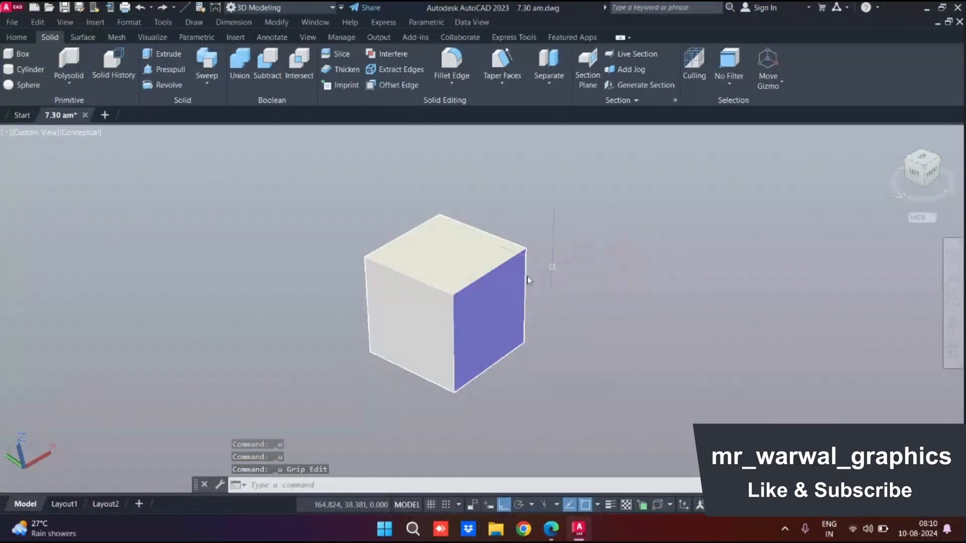
# Draw a cylinder about 4 units high, centred on the midpoint of the lower edge of the box's left-hand face.
pyautogui.click(421, 316)
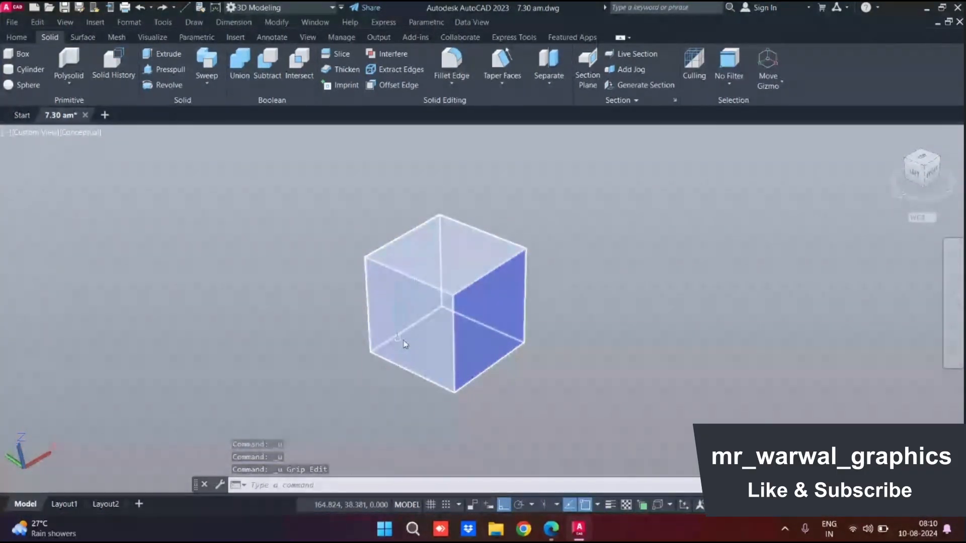
pyautogui.press('Escape')
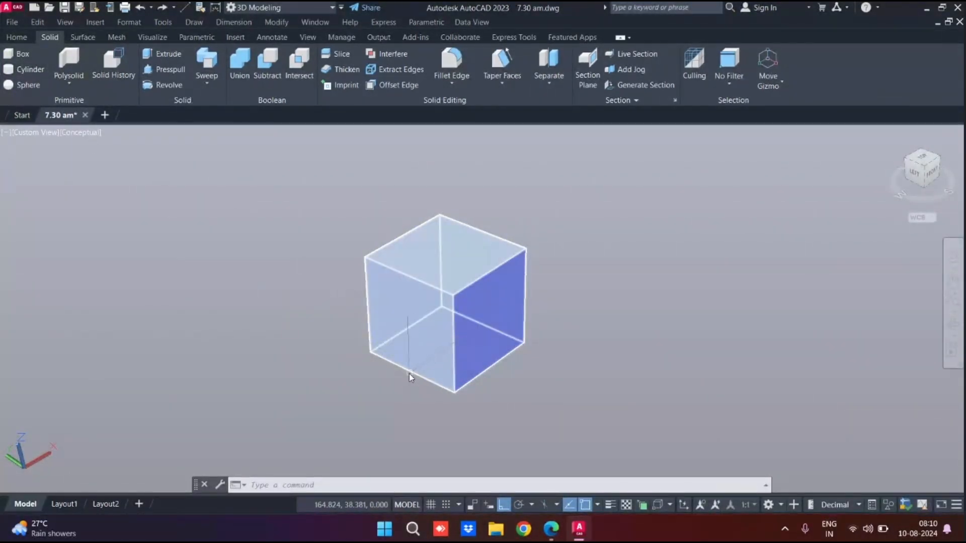
pyautogui.click(28, 70)
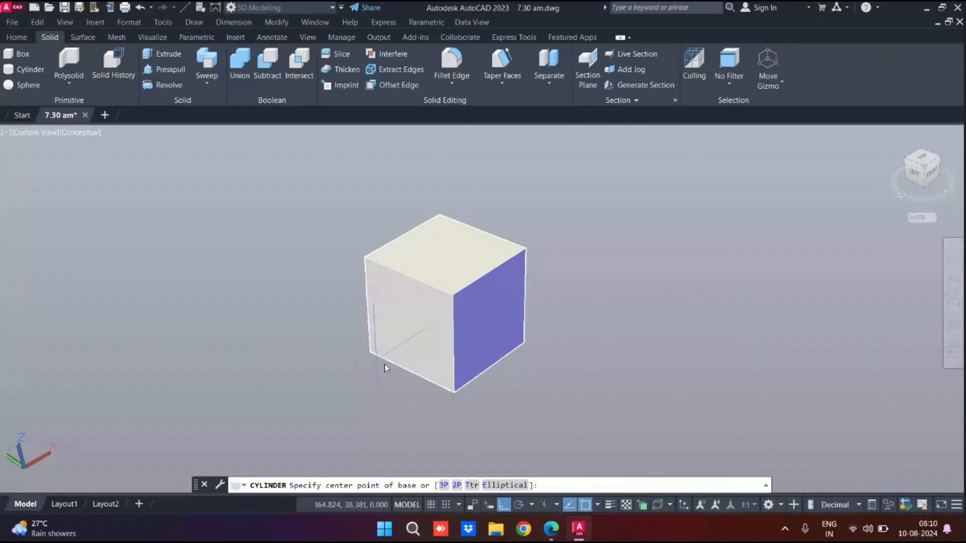
pyautogui.click(415, 376)
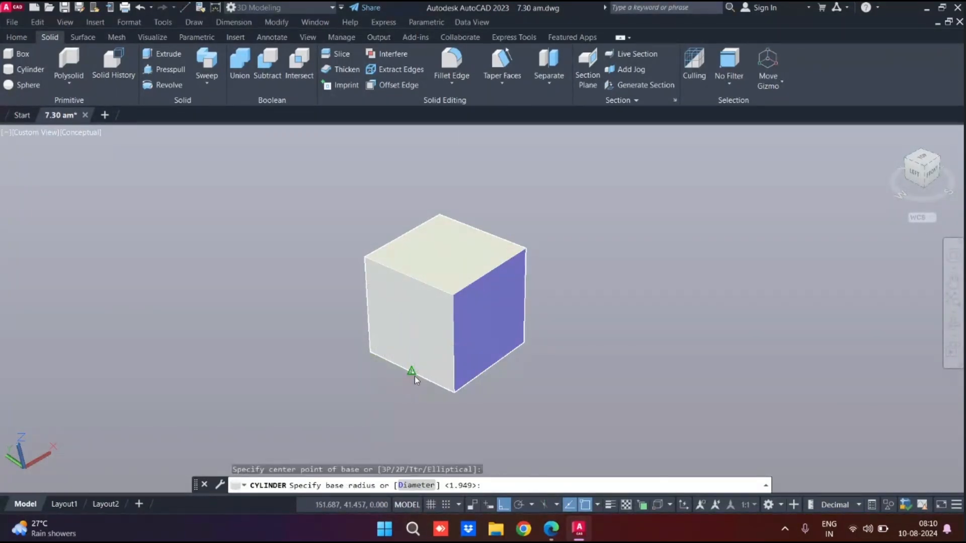
pyautogui.click(391, 387)
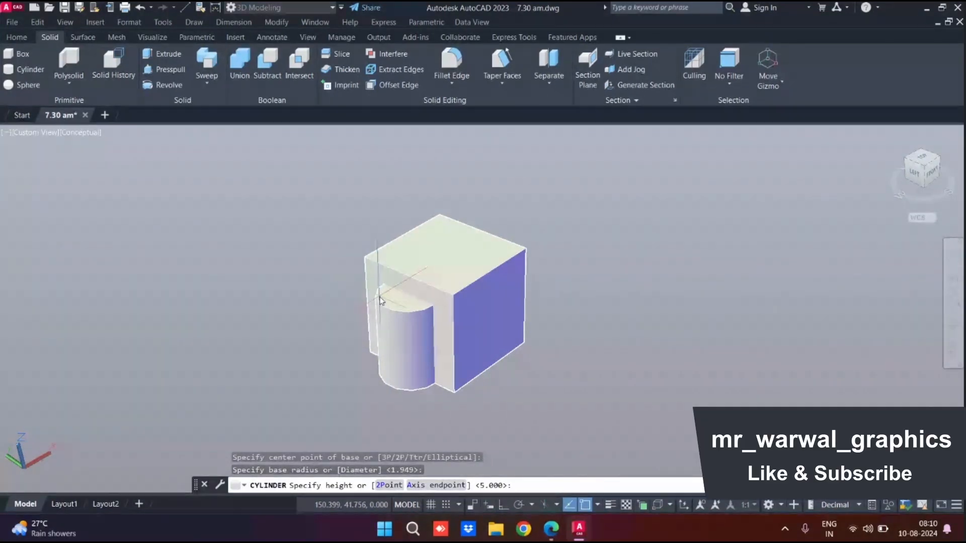
pyautogui.click(381, 301)
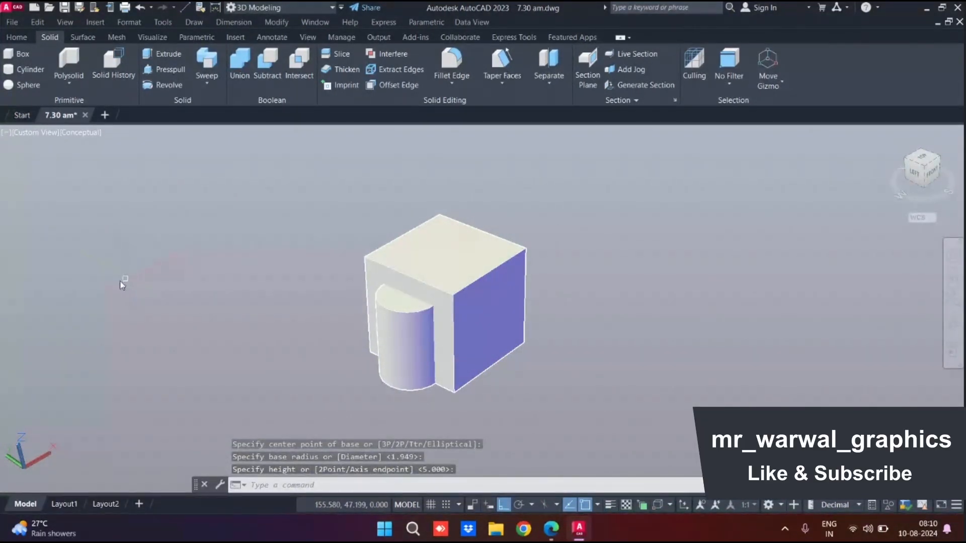
pyautogui.press('Escape')
pyautogui.press('Escape')
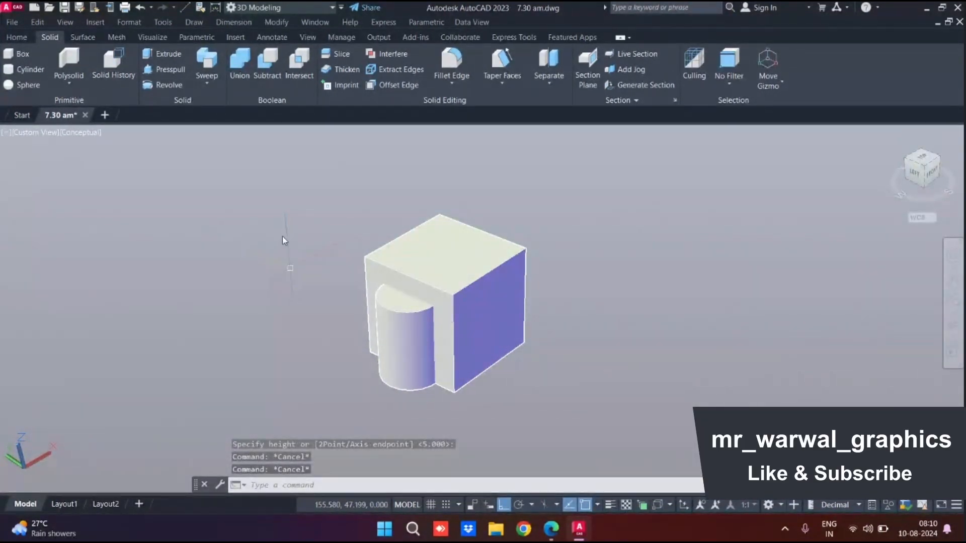
pyautogui.keyDown('shift'); pyautogui.moveTo(527, 291); pyautogui.dragTo(469, 296, button='middle'); pyautogui.keyUp('shift')
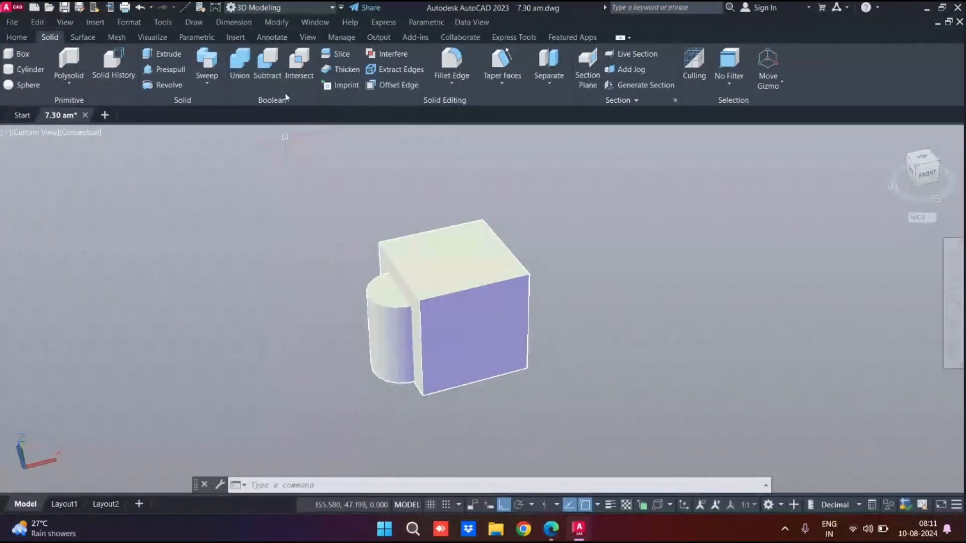
pyautogui.click(267, 77)
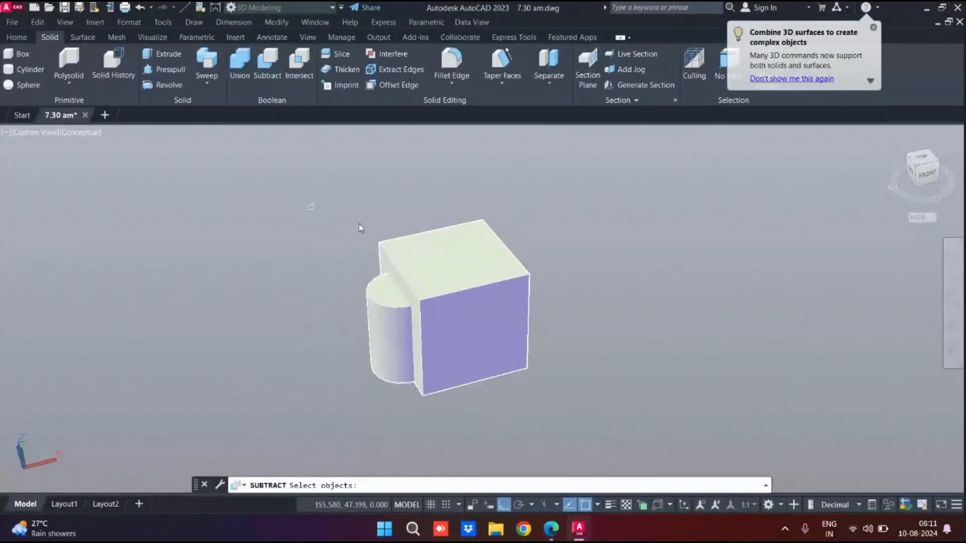
pyautogui.click(439, 267)
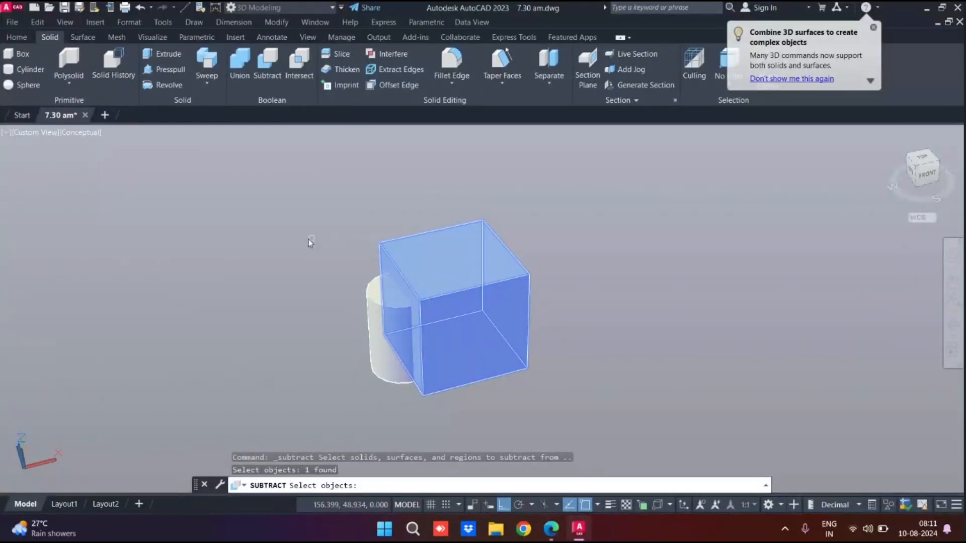
pyautogui.press('Return')
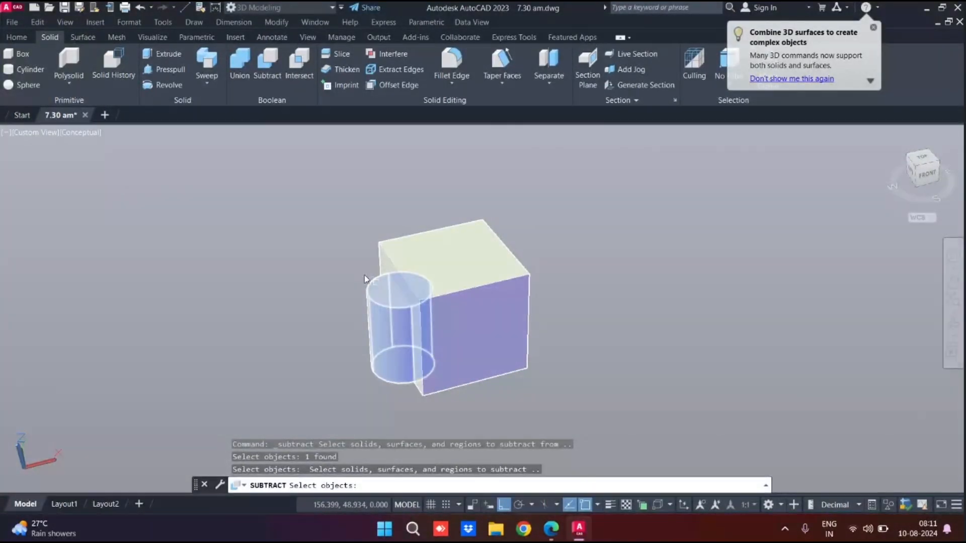
pyautogui.press('Escape')
pyautogui.press('Escape')
pyautogui.press('Escape')
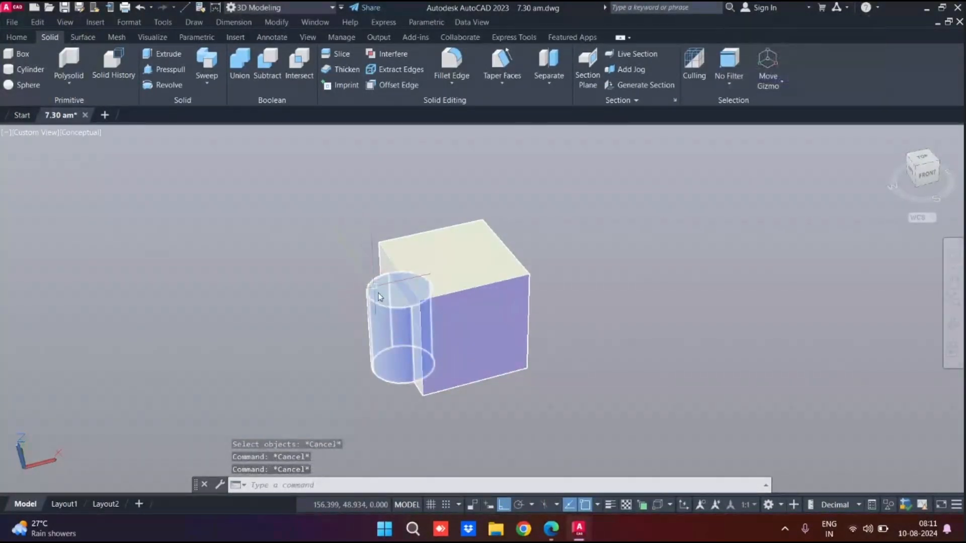
# Delete the cylinder standing at the box's left-hand face.
pyautogui.click(366, 281)
pyautogui.press('Delete')
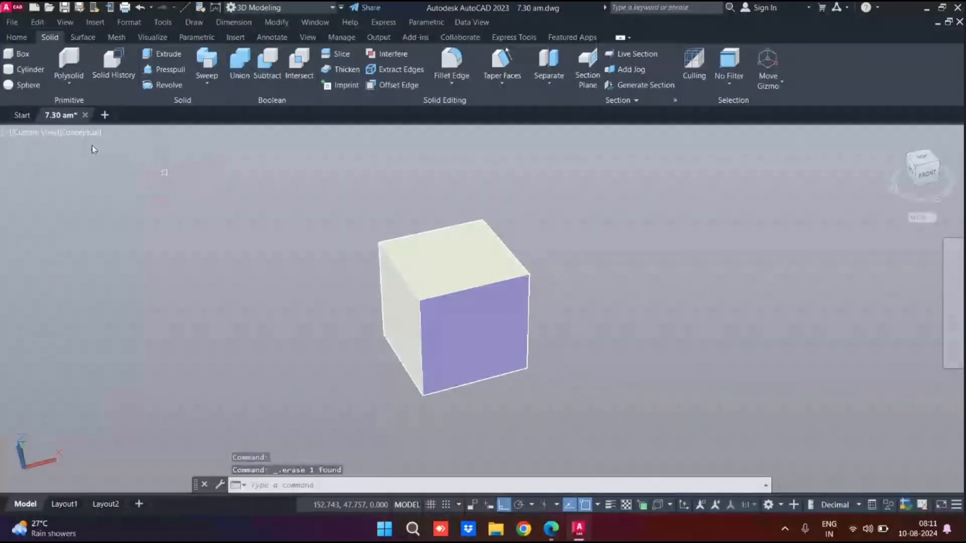
# Draw the rectangular base of a smaller box that overlaps the lower edge of the existing box's left-hand face.
pyautogui.click(24, 54)
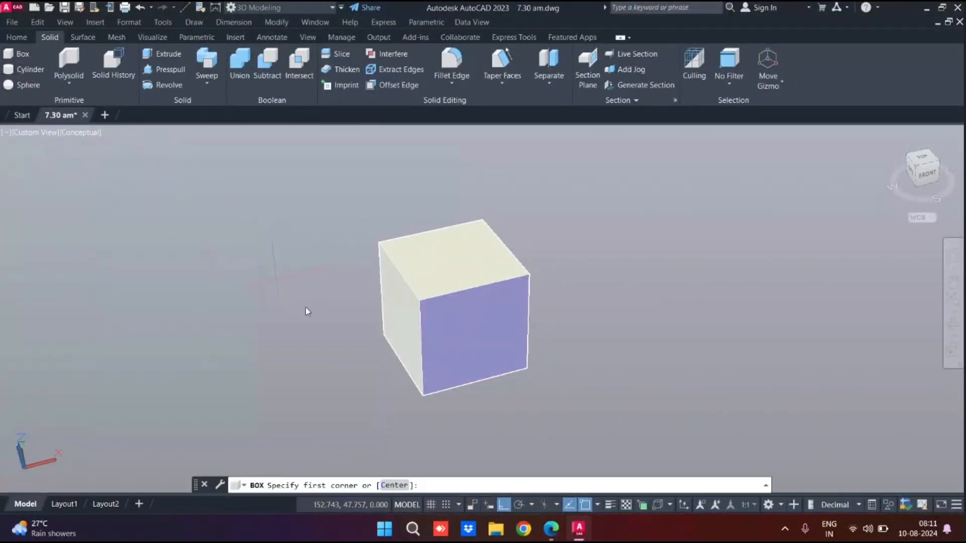
pyautogui.keyDown('shift'); pyautogui.moveTo(453, 309); pyautogui.dragTo(449, 302, button='middle'); pyautogui.keyUp('shift')
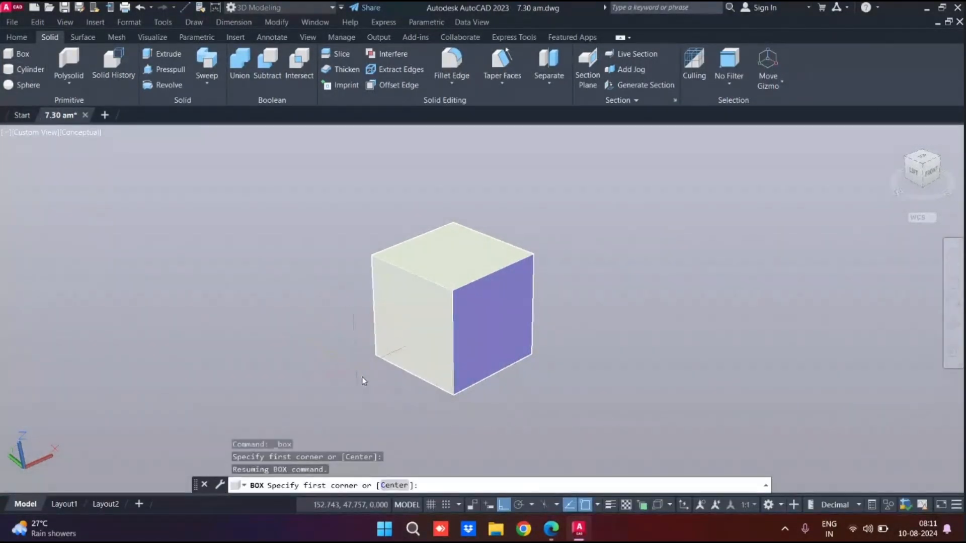
pyautogui.click(406, 409)
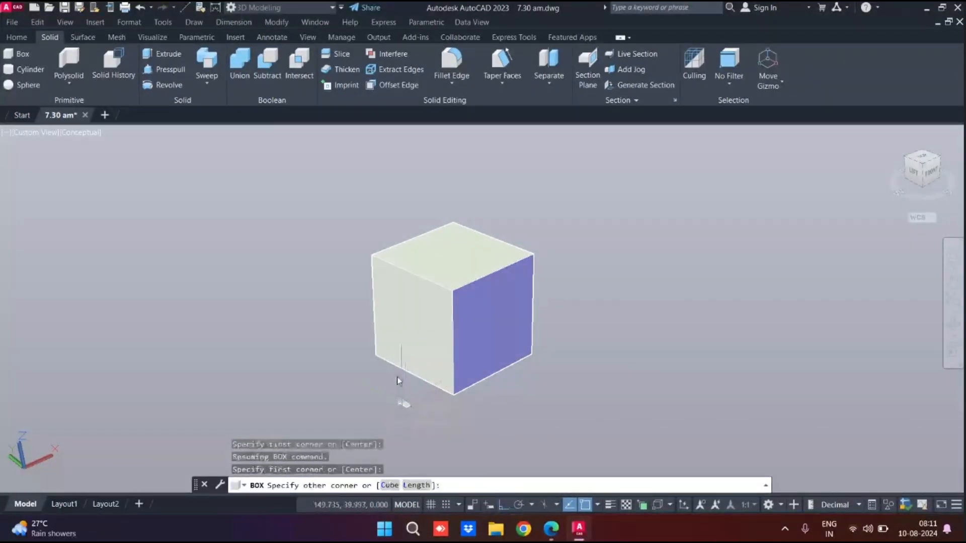
pyautogui.click(417, 349)
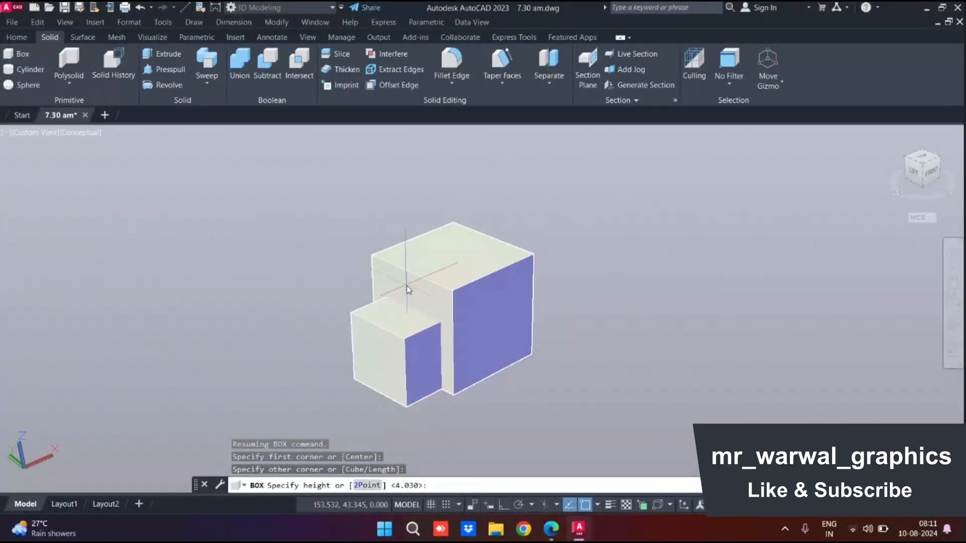